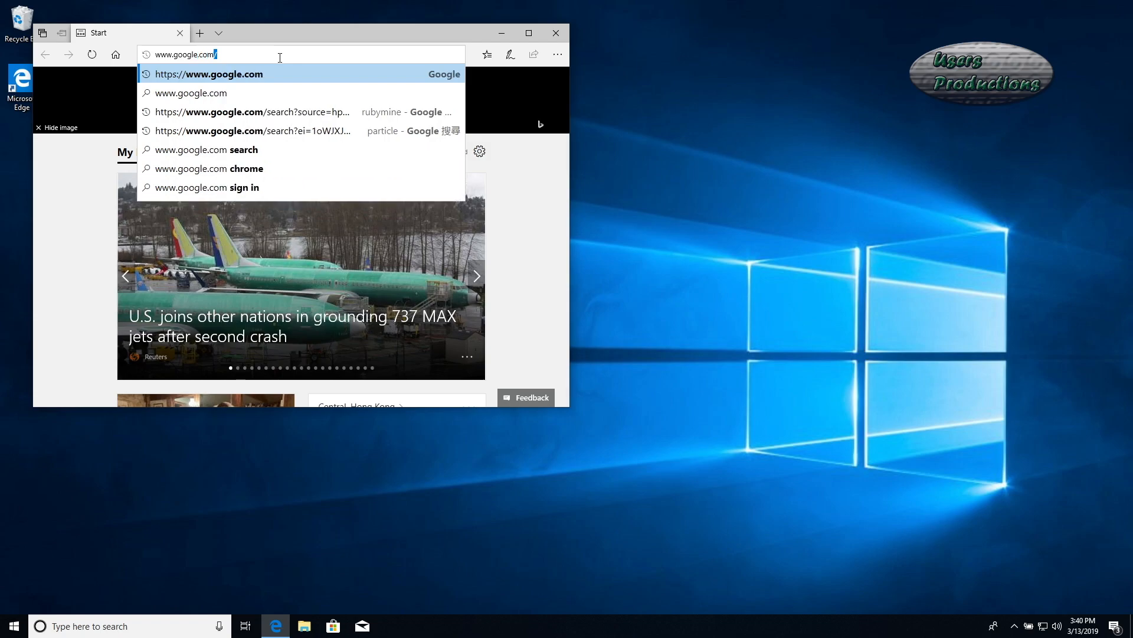
pyautogui.press('Return')
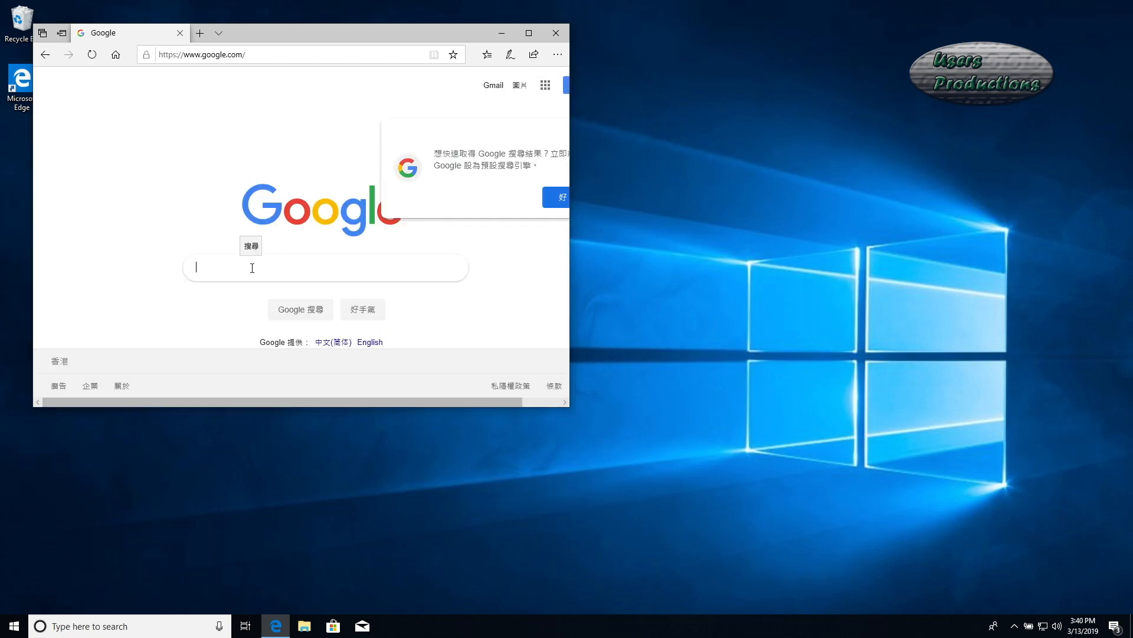
pyautogui.write('the ')
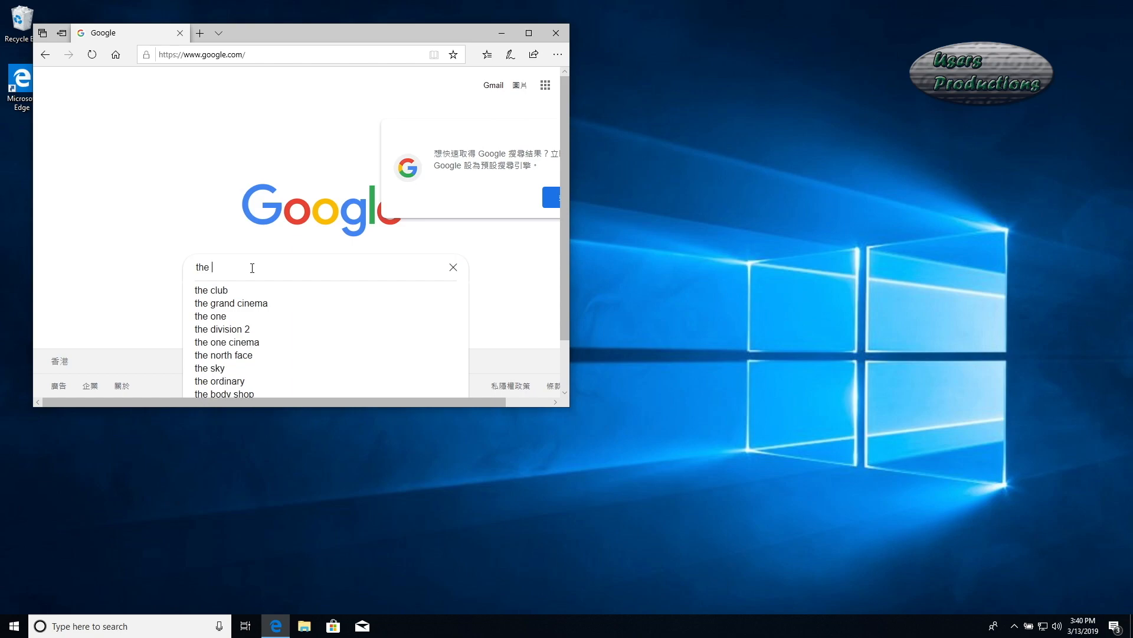
pyautogui.write('ju')
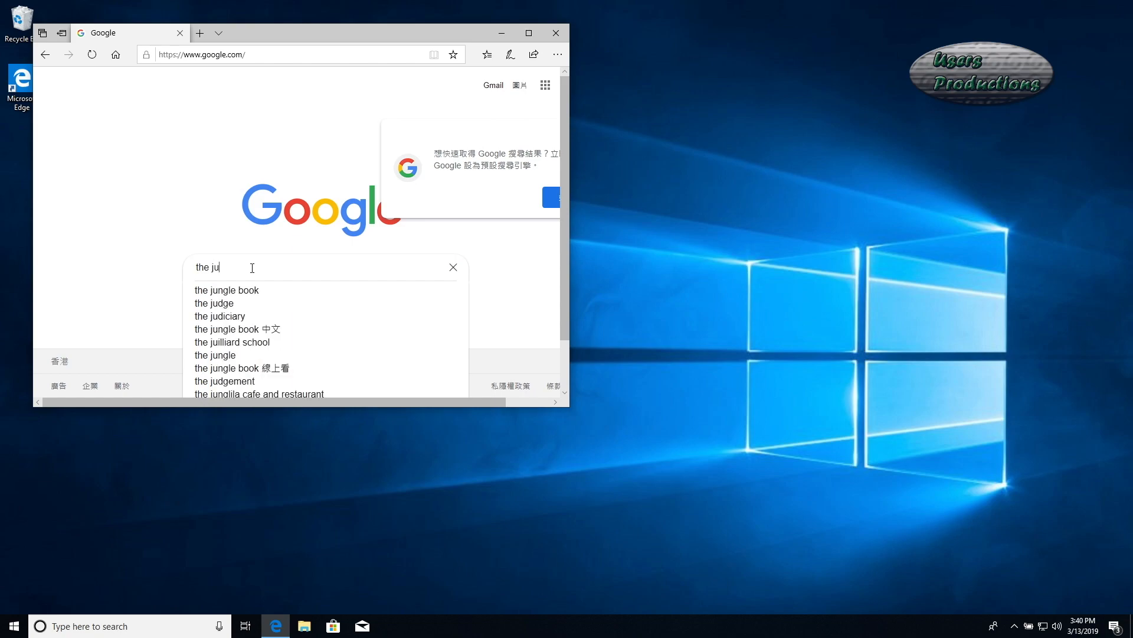
pyautogui.write('pyter n')
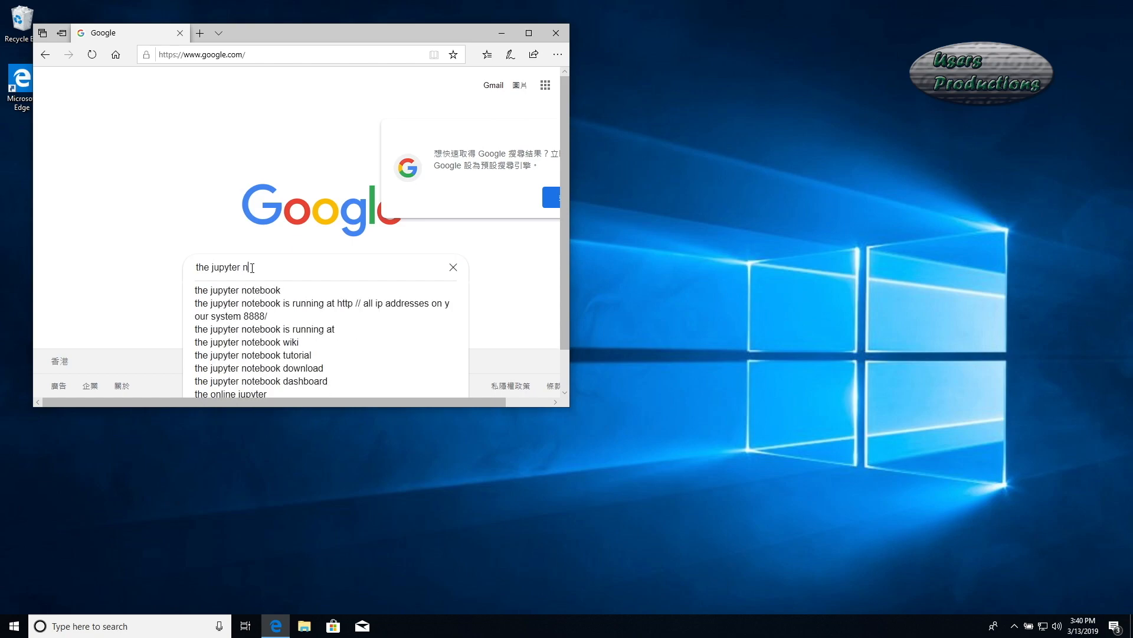
pyautogui.write('otebook')
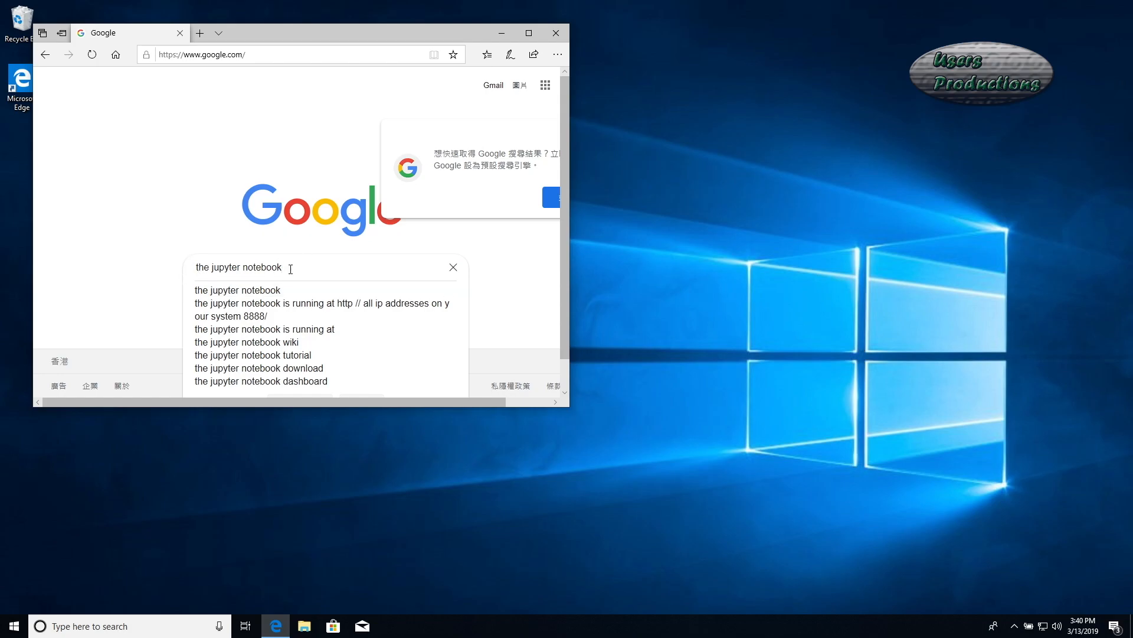
pyautogui.press('Return')
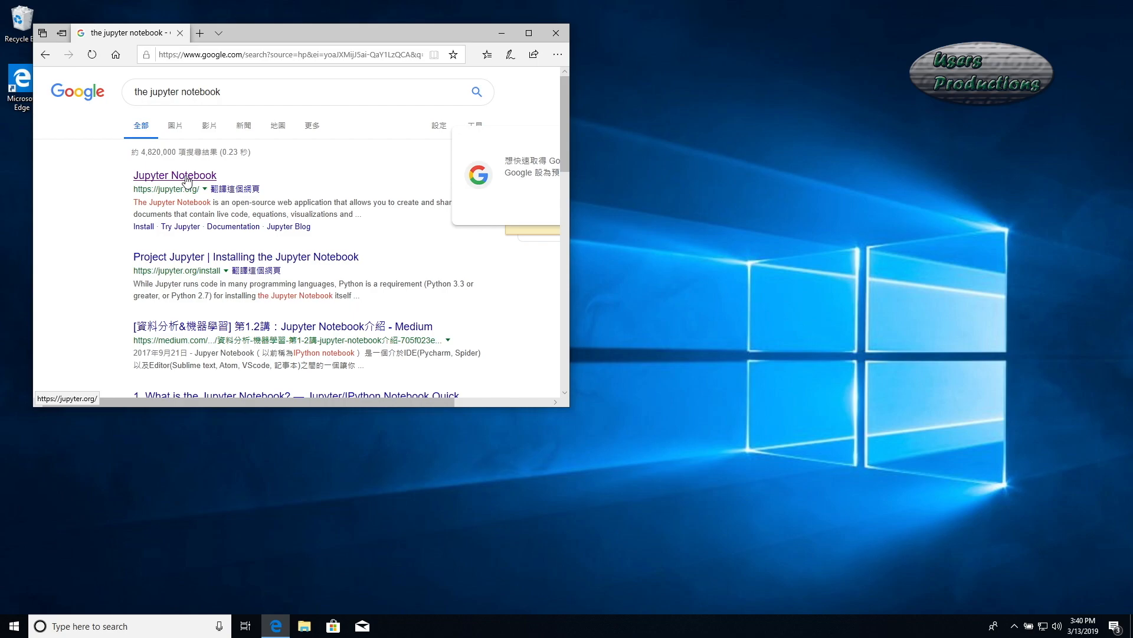
# Step: Open the Jupyter website's Install page from the search results and make the browser window taller
pyautogui.click(186, 179)
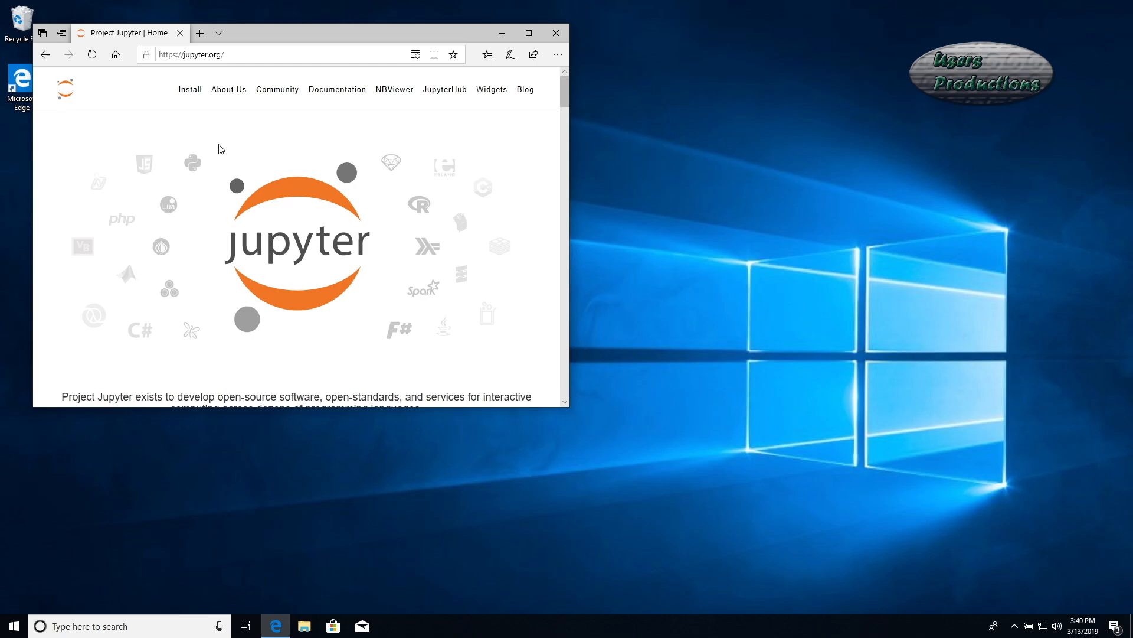
pyautogui.click(194, 92)
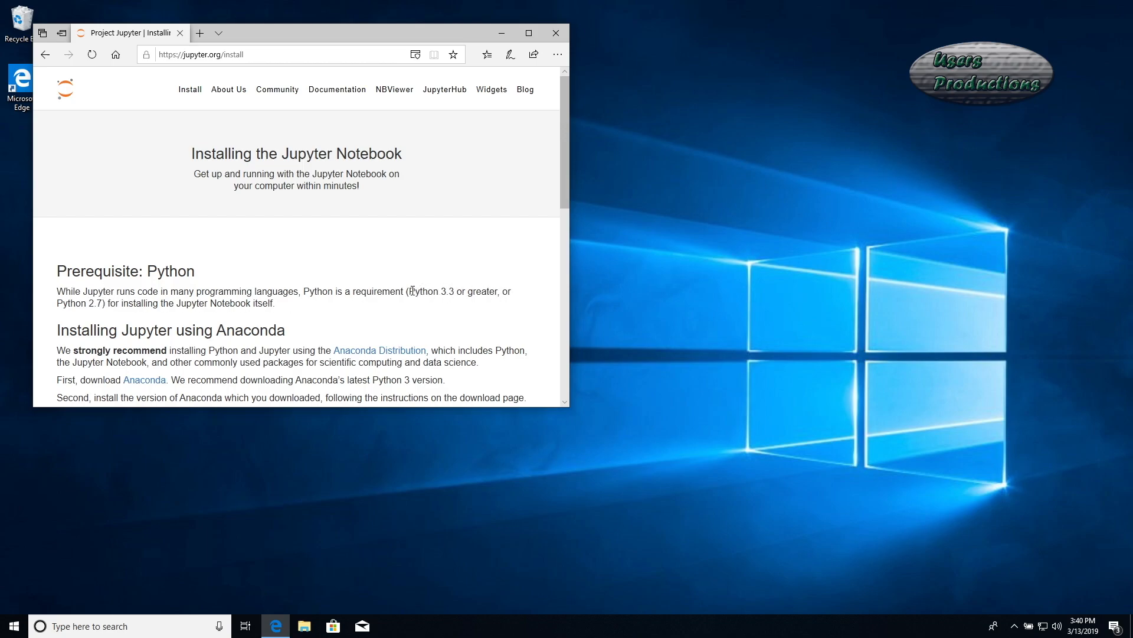
pyautogui.moveTo(409, 291); pyautogui.dragTo(455, 294)
pyautogui.moveTo(308, 407); pyautogui.dragTo(288, 588)
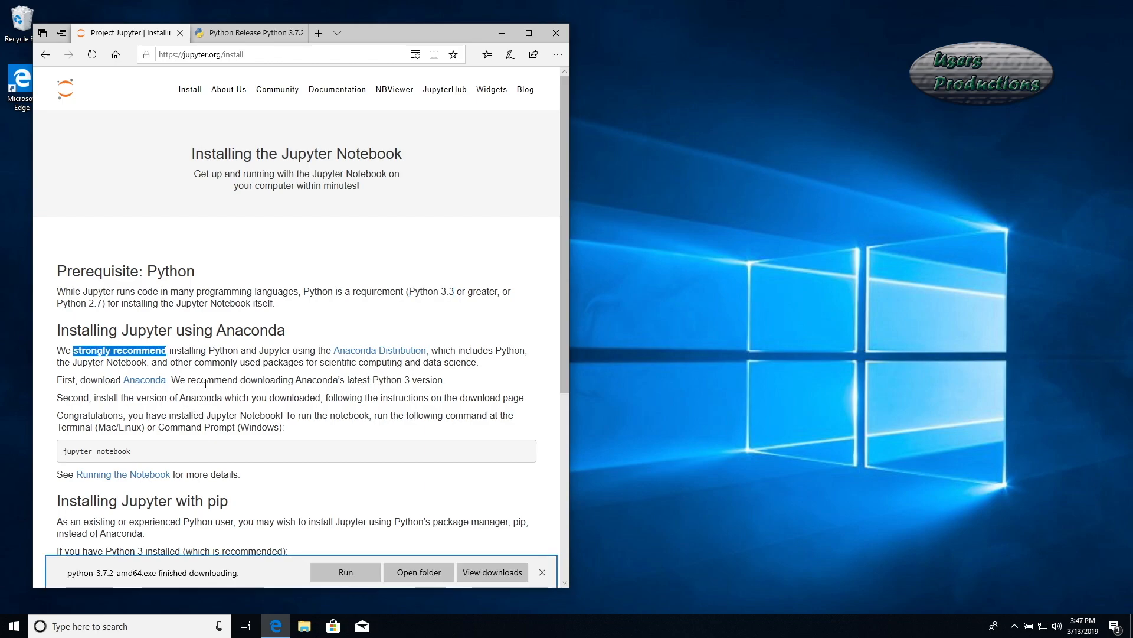
# Step: Follow the install instructions' Anaconda link and go to the download section of the Anaconda Distribution page
pyautogui.click(144, 380)
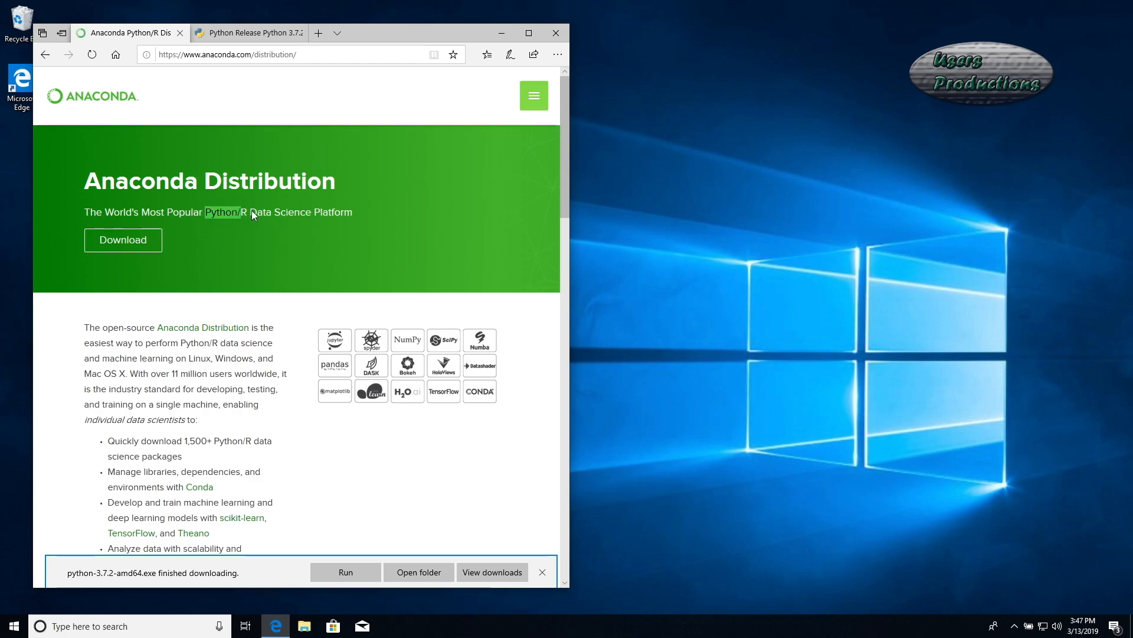
pyautogui.click(142, 241)
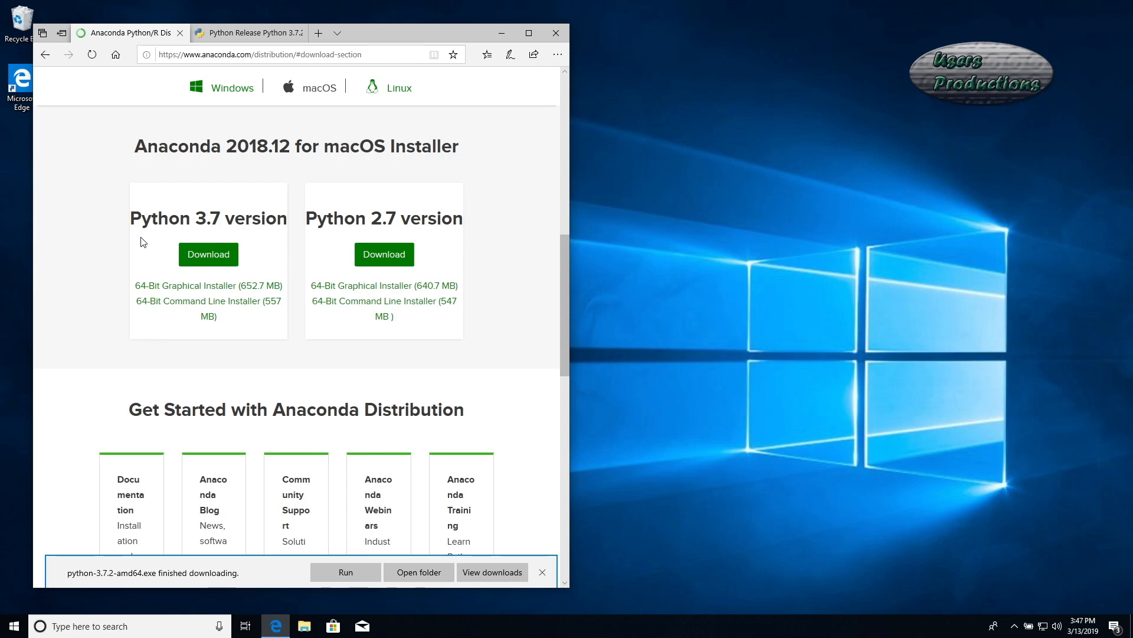
pyautogui.scroll(-4, 241, 305)
pyautogui.scroll(10, 240, 305)
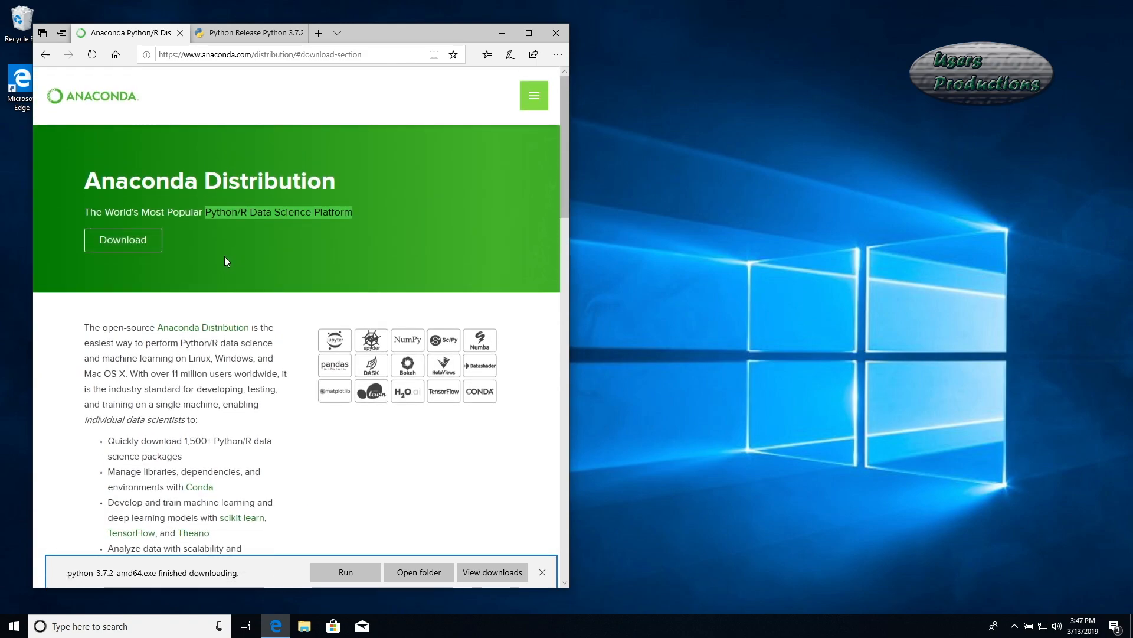
# Step: Choose the Windows installers and download the Python 3.7 version of Anaconda 2018.12, saving the file
pyautogui.scroll(-5, 224, 261)
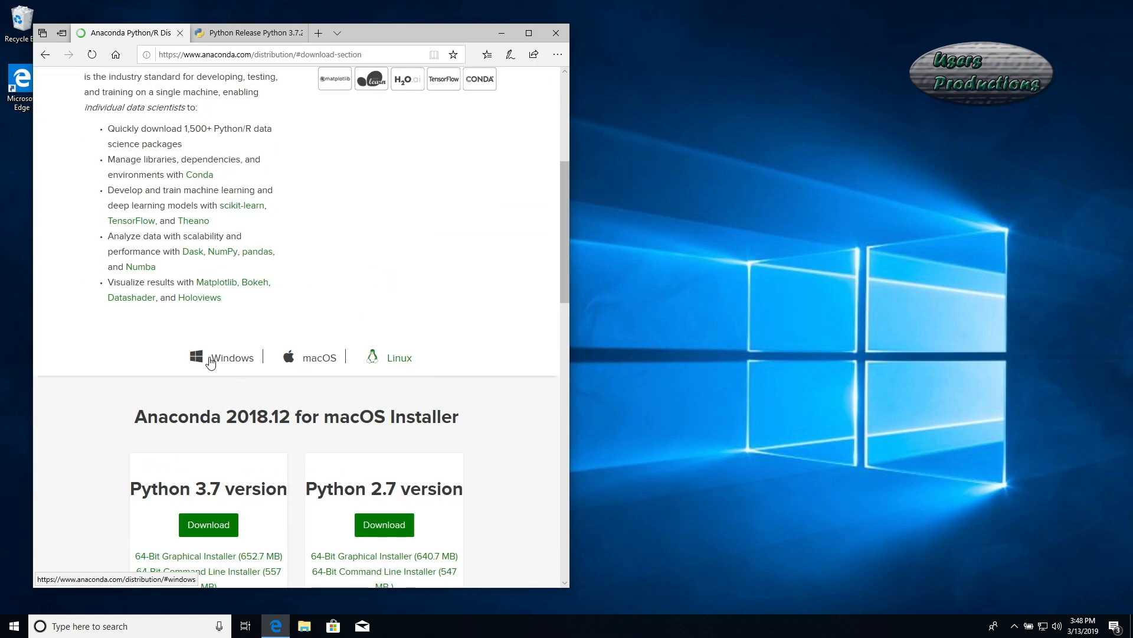
pyautogui.click(233, 359)
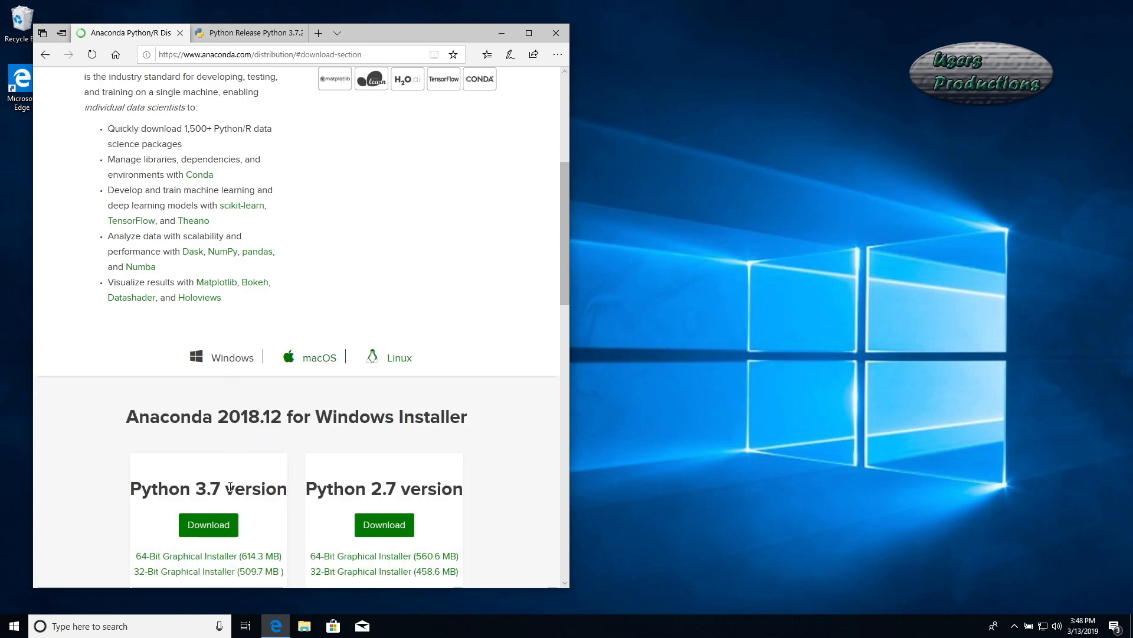
pyautogui.scroll(-1, 229, 485)
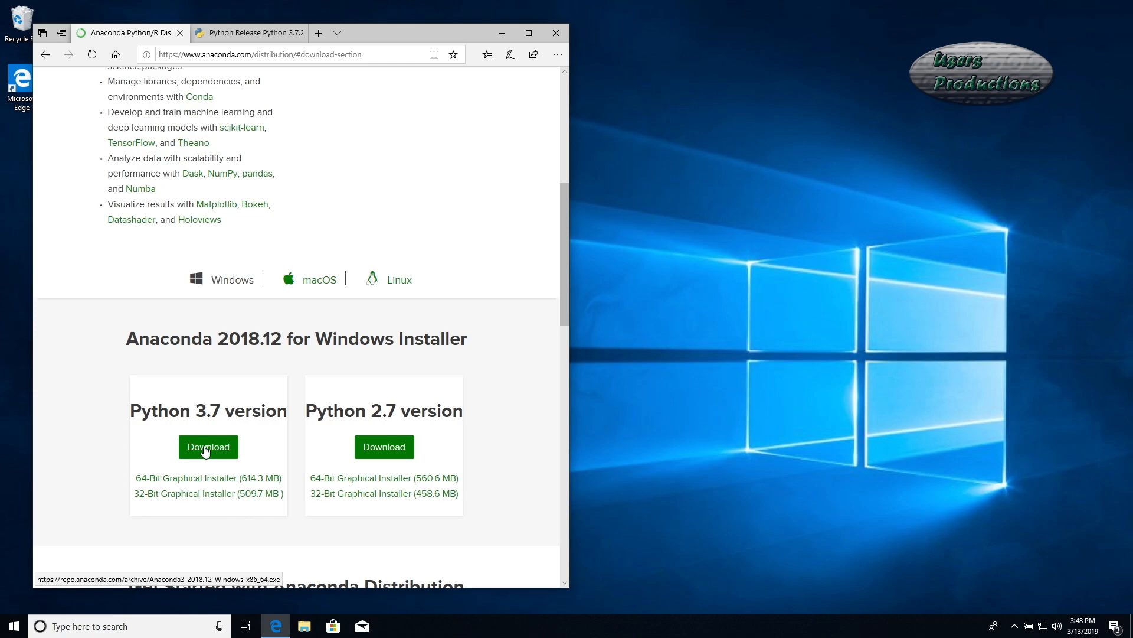
pyautogui.click(219, 448)
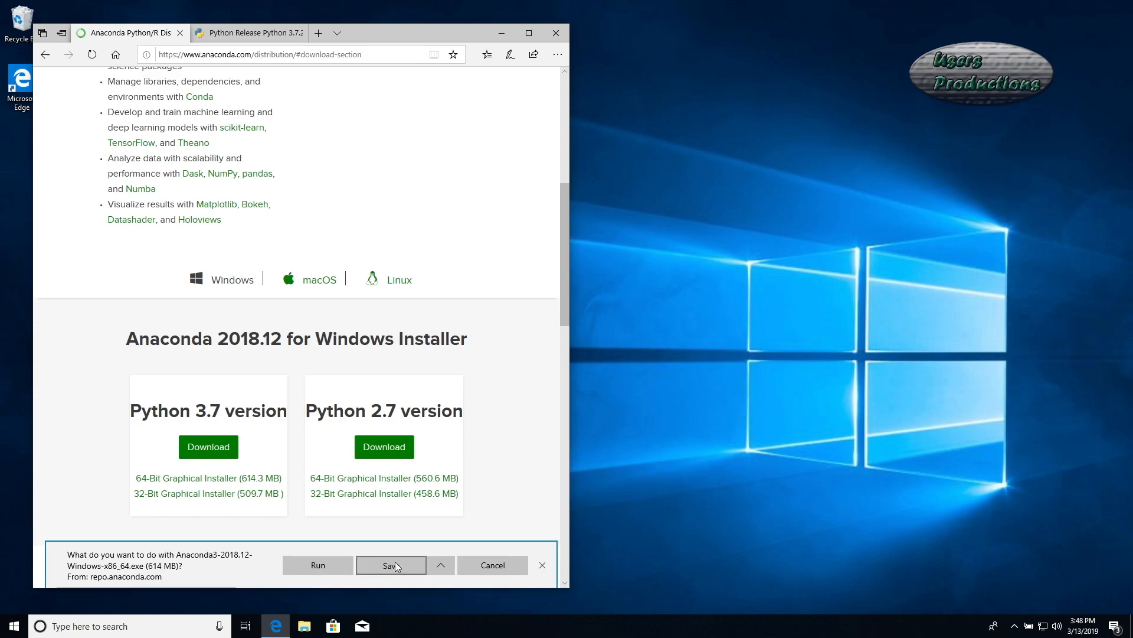
pyautogui.click(393, 562)
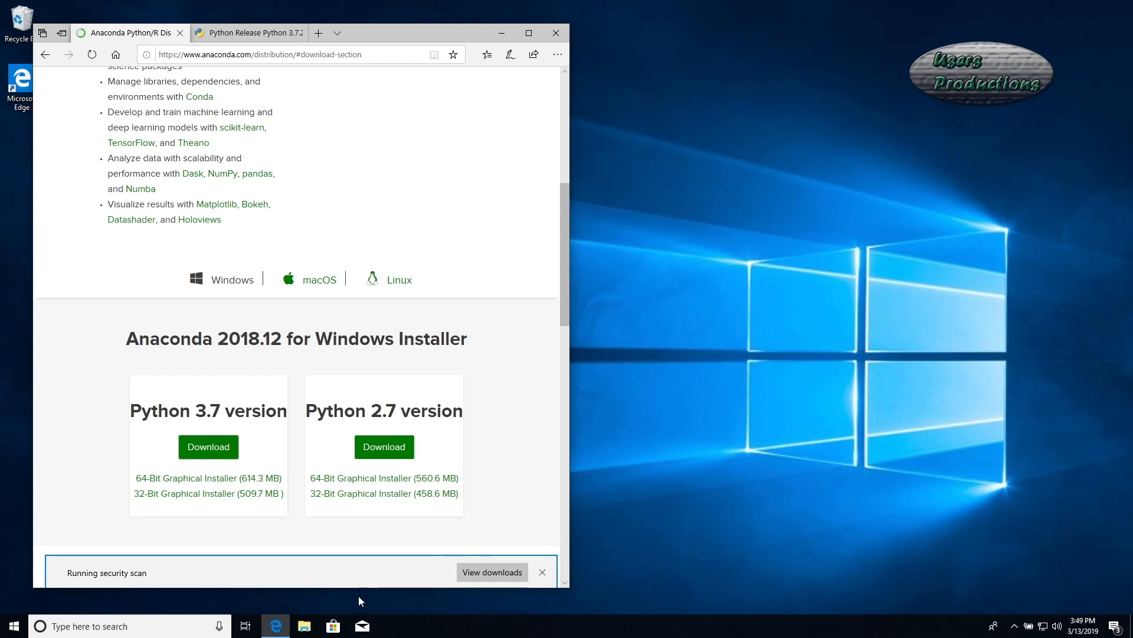
# Step: In File Explorer, run Anaconda3-2018.12-Windows-x86_64 from the Downloads folder as administrator and allow it to make changes
pyautogui.click(305, 627)
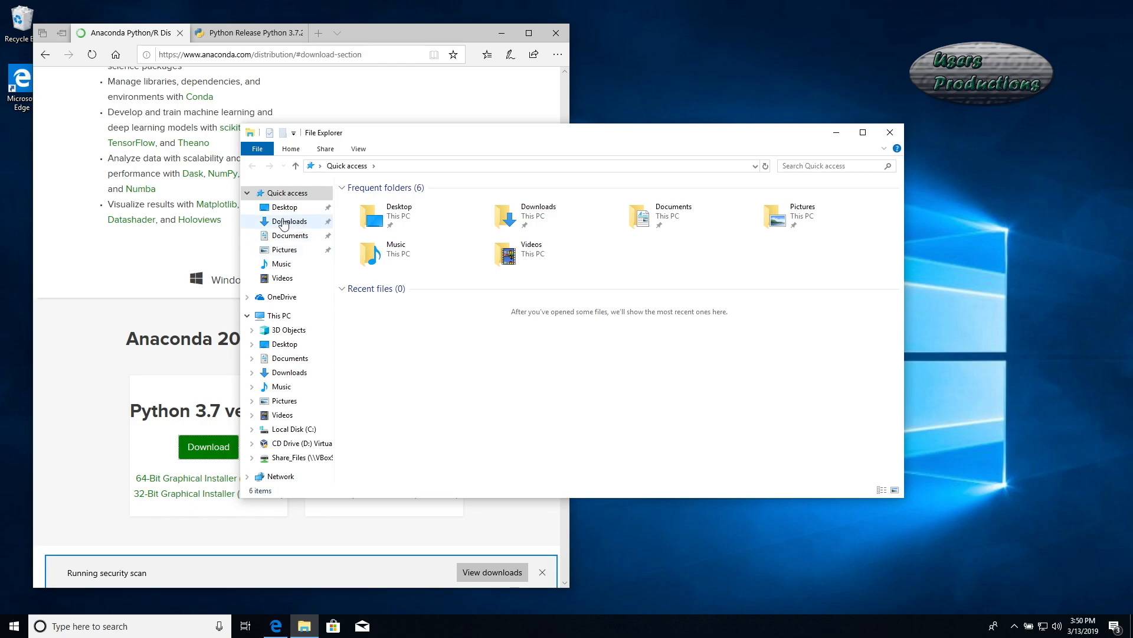
pyautogui.click(287, 221)
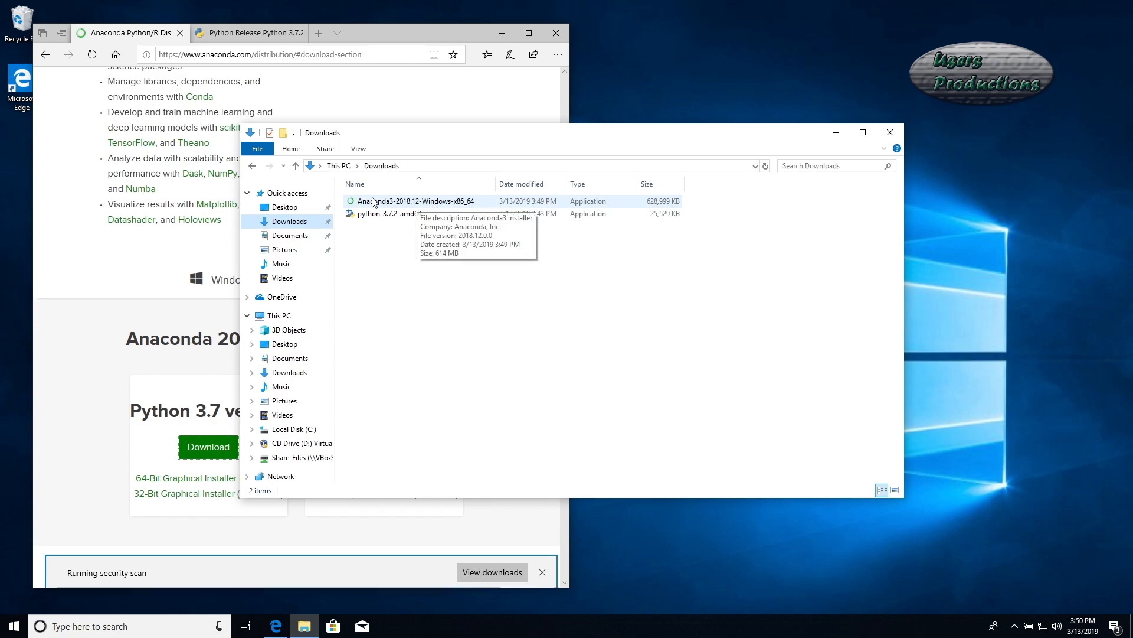
pyautogui.click(399, 203)
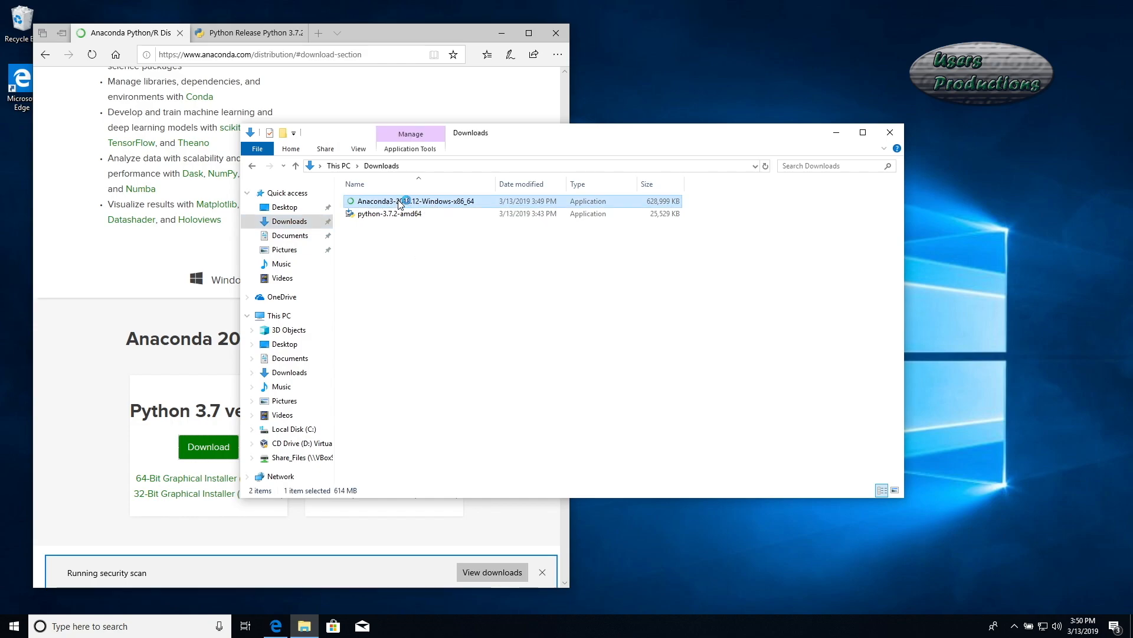
pyautogui.rightClick(401, 204)
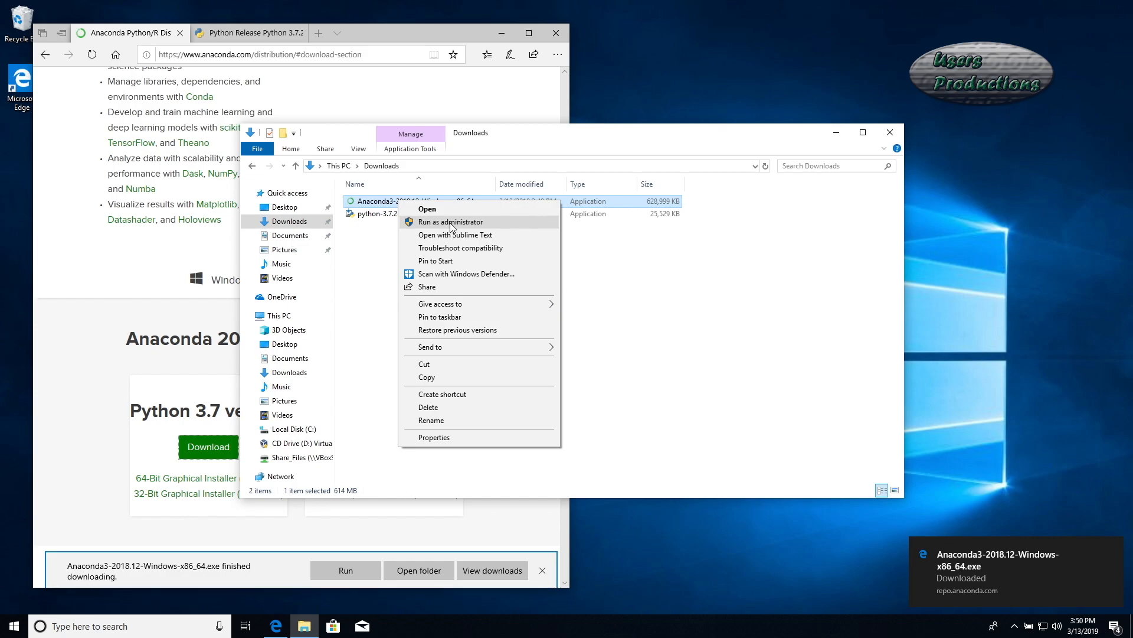
pyautogui.click(453, 223)
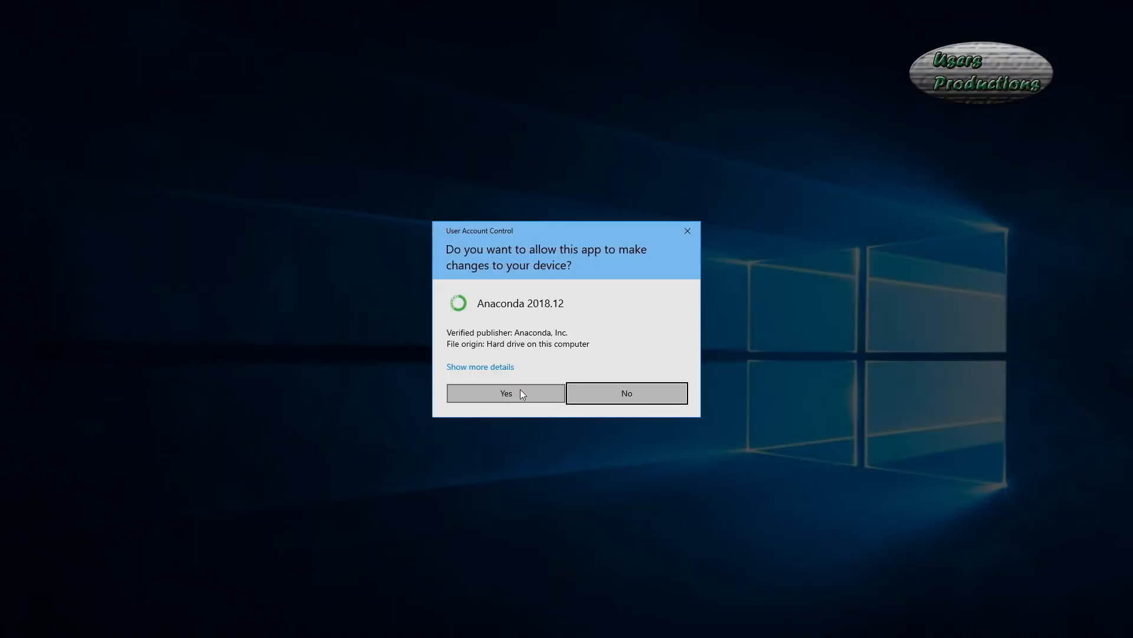
pyautogui.click(505, 393)
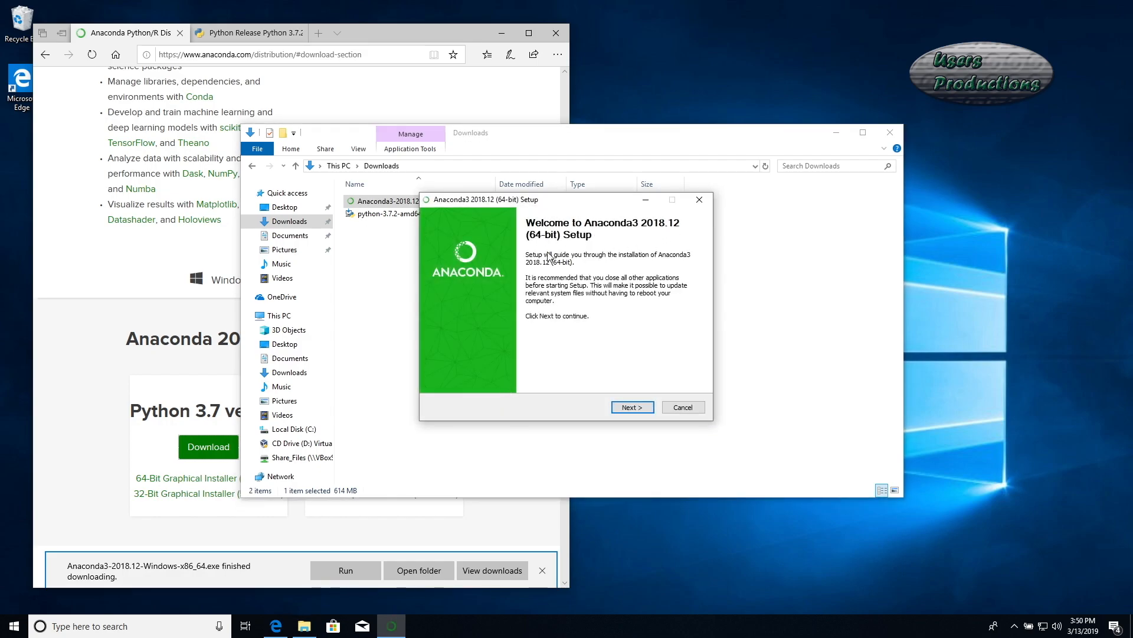
# Step: Accept the Anaconda license agreement and choose installation for All Users in C:\ProgramData\Anaconda3
pyautogui.click(632, 408)
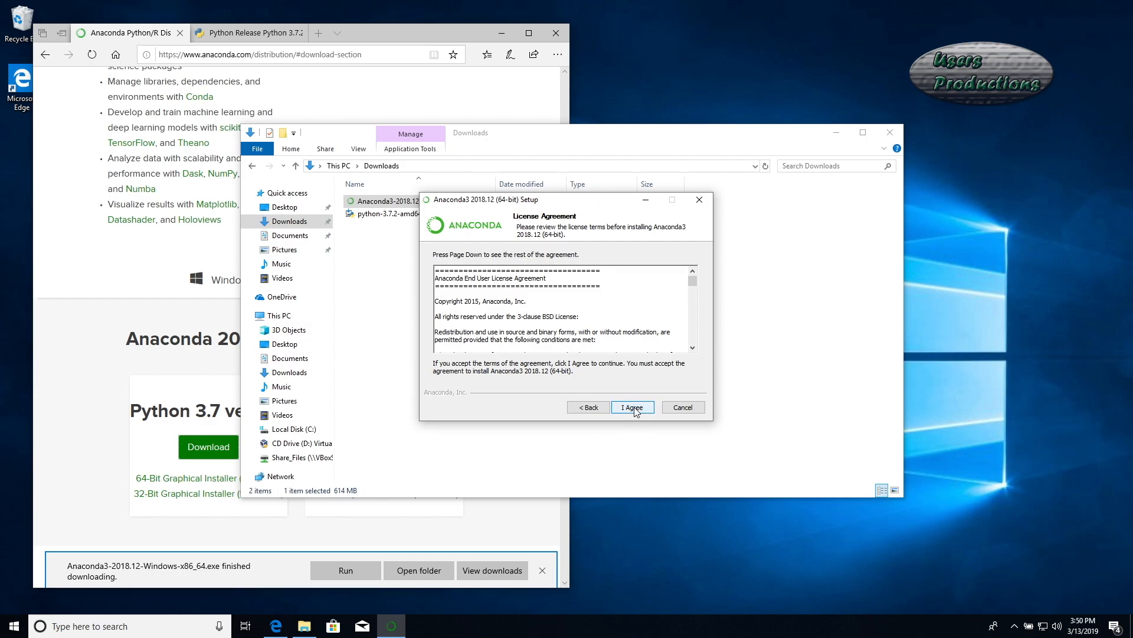
pyautogui.click(633, 407)
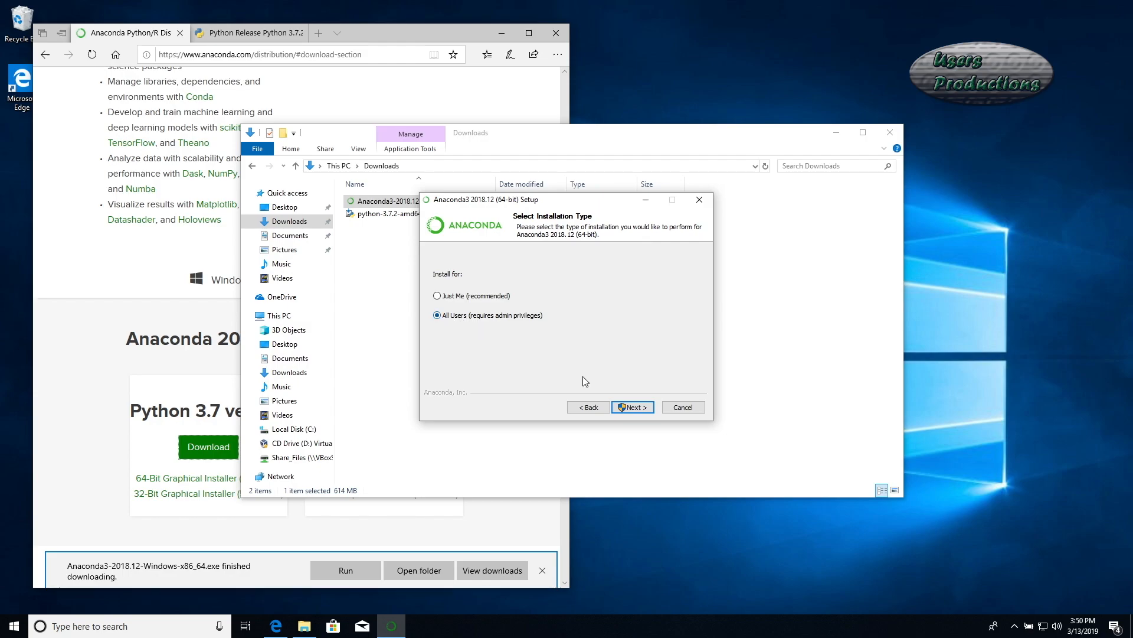
pyautogui.click(631, 408)
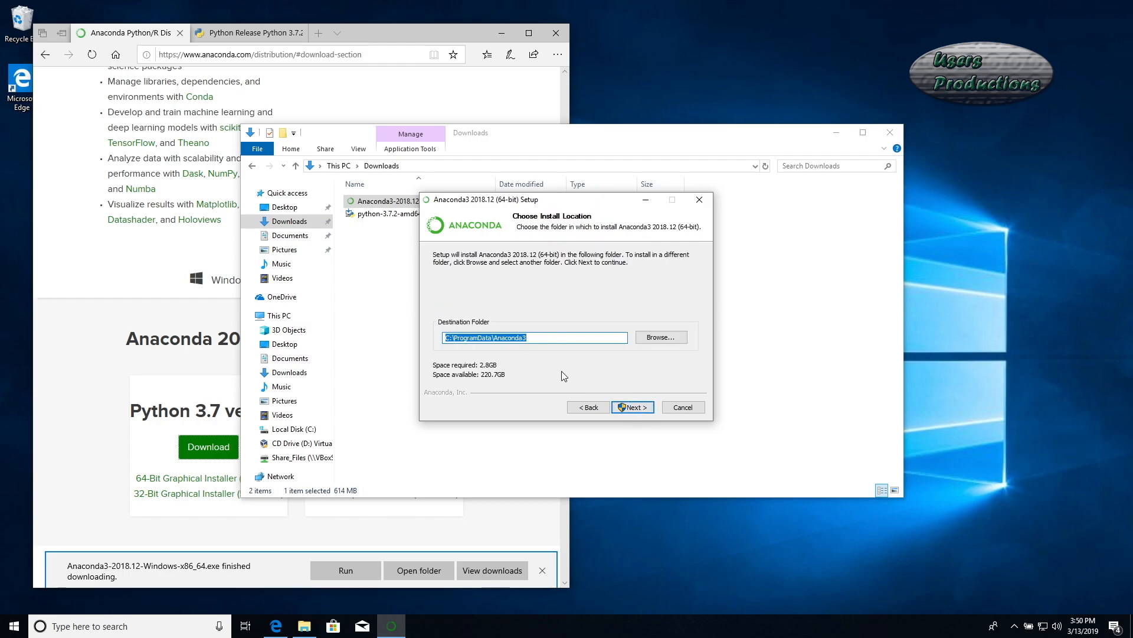
pyautogui.click(633, 407)
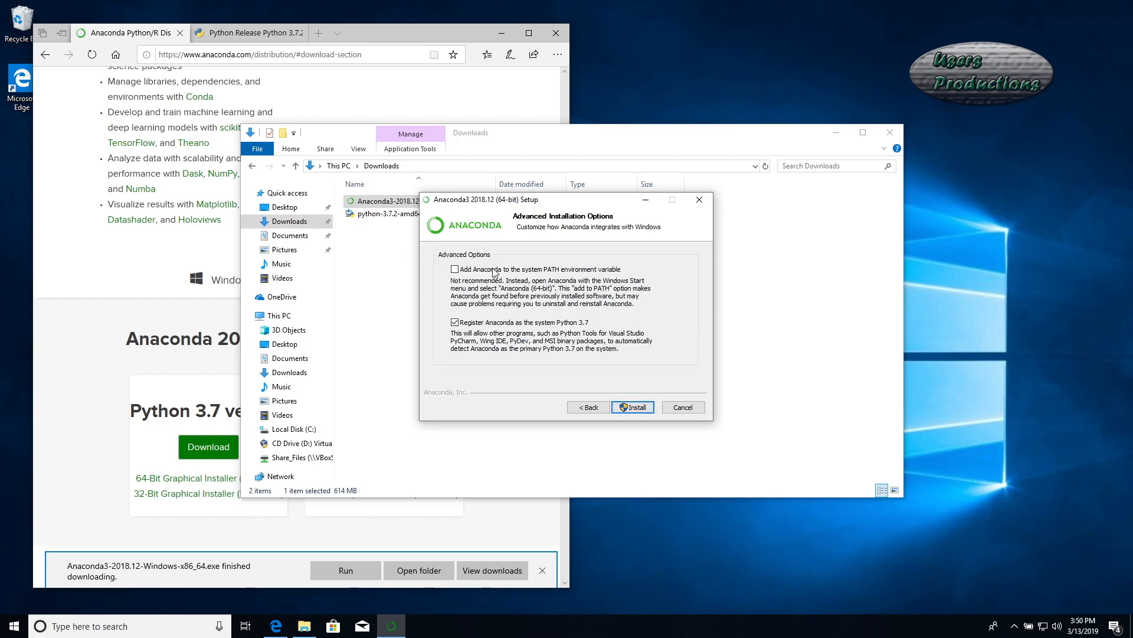
# Step: Enable adding Anaconda to the system PATH environment variable and start the installation
pyautogui.click(510, 273)
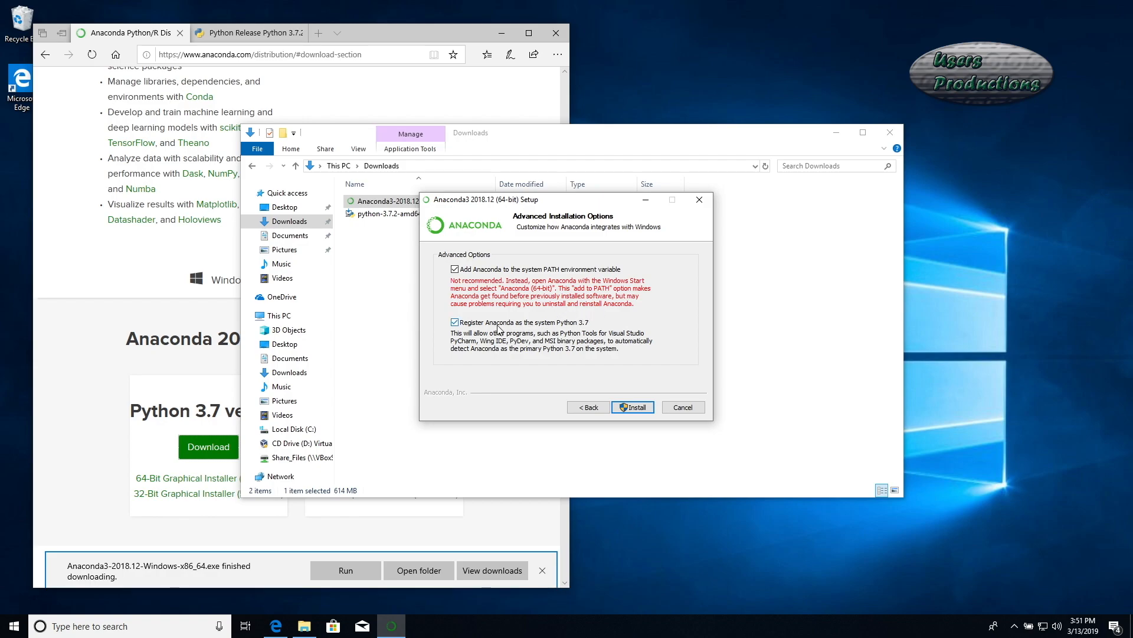
pyautogui.click(647, 410)
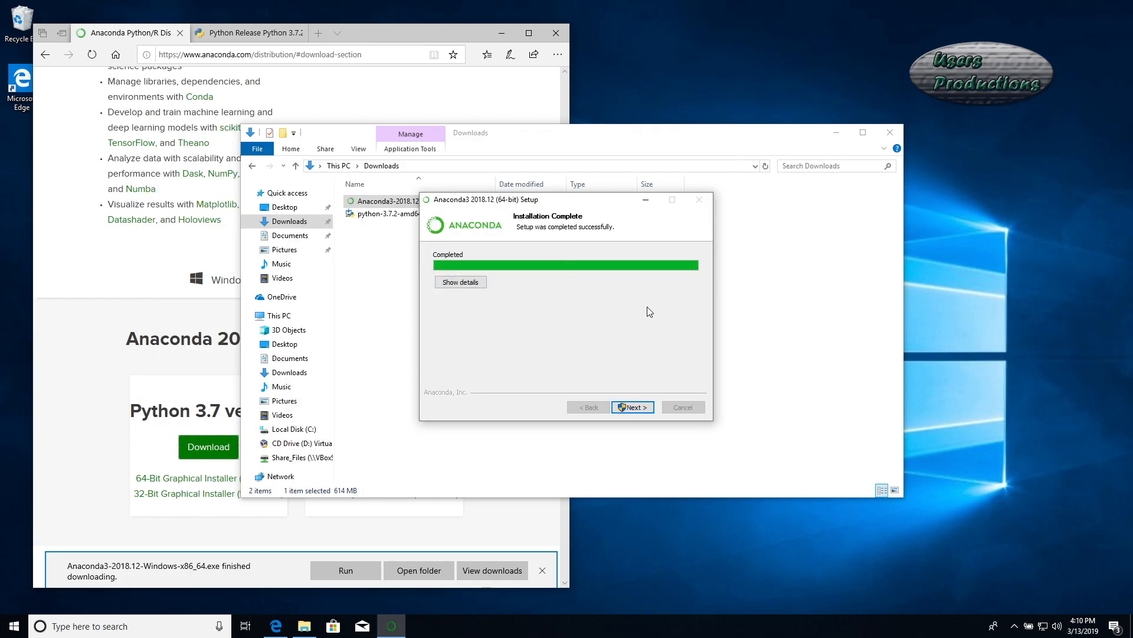
# Step: Skip the Microsoft VSCode installation and finish the Anaconda setup with both learn-more options kept on
pyautogui.click(634, 407)
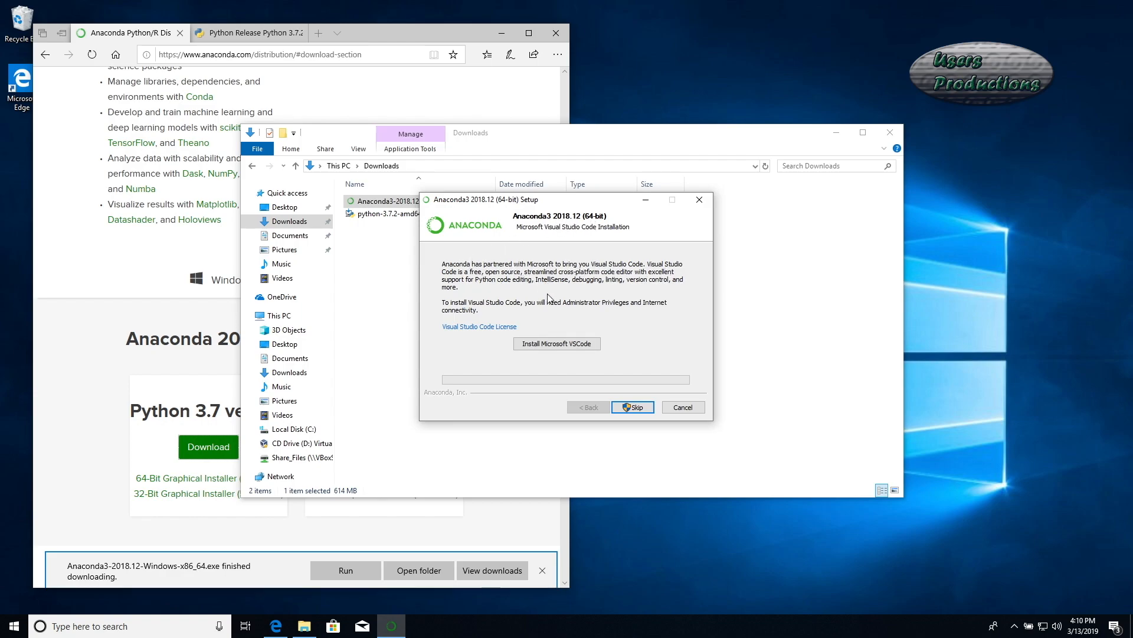
pyautogui.click(636, 407)
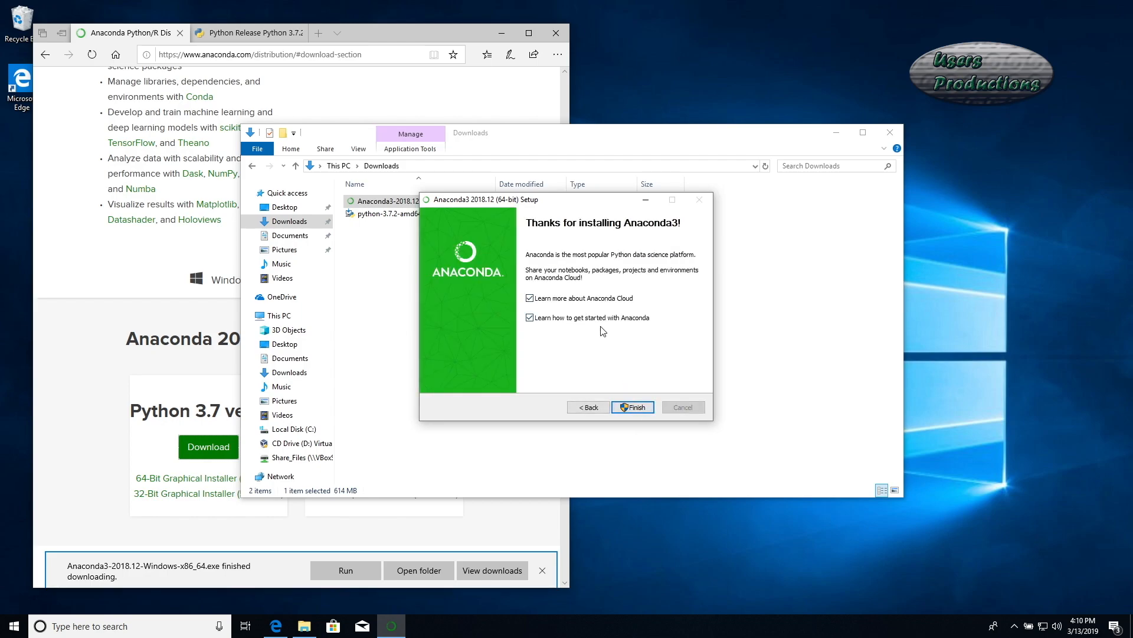
pyautogui.click(633, 408)
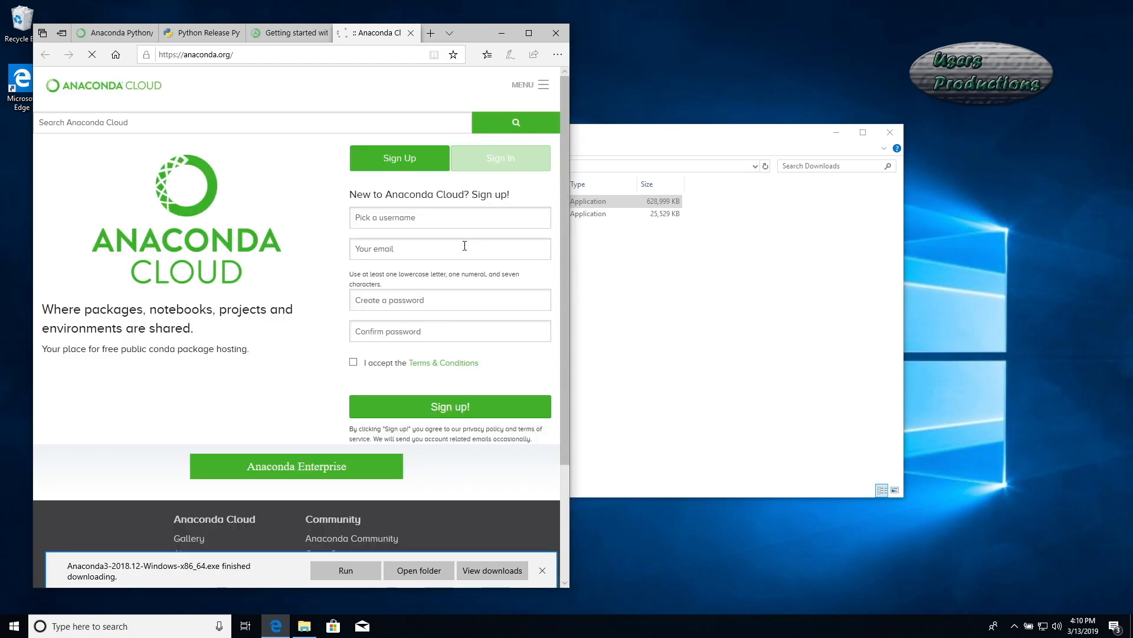
# Step: Look through the open browser pages: Getting started with Anaconda, the Python release and the Anaconda Distribution downloads
pyautogui.click(289, 36)
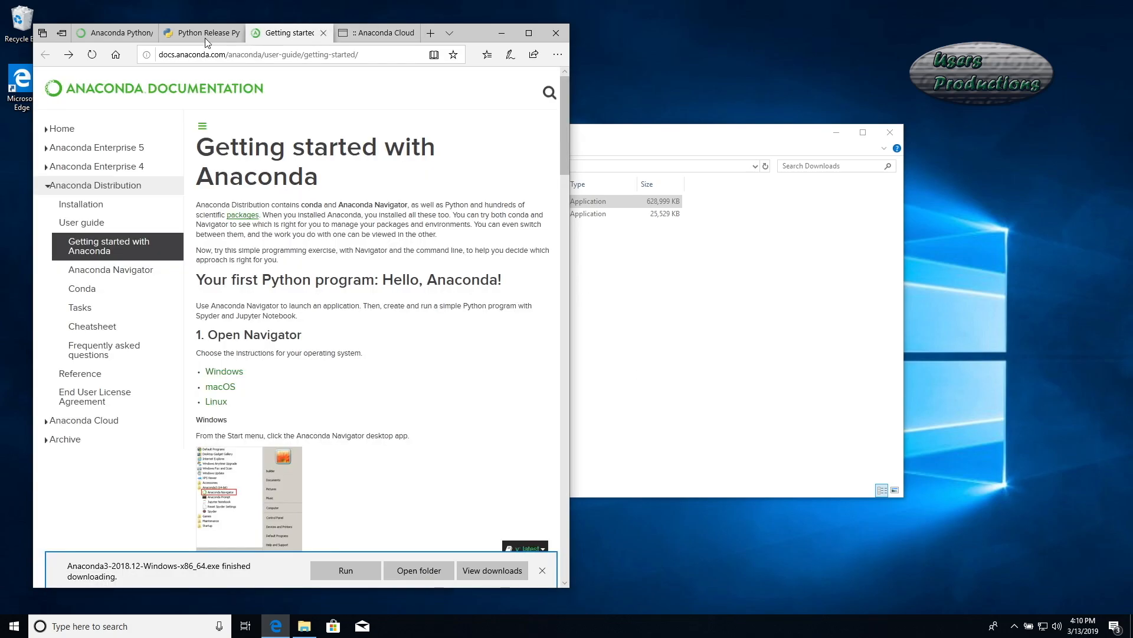
pyautogui.click(201, 32)
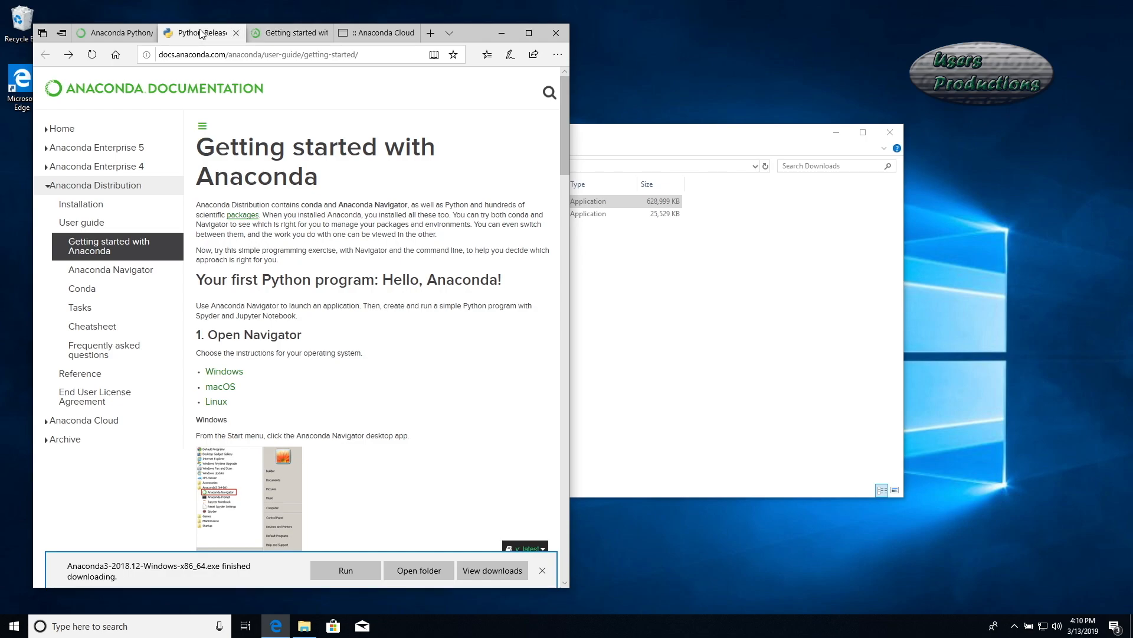
pyautogui.click(112, 33)
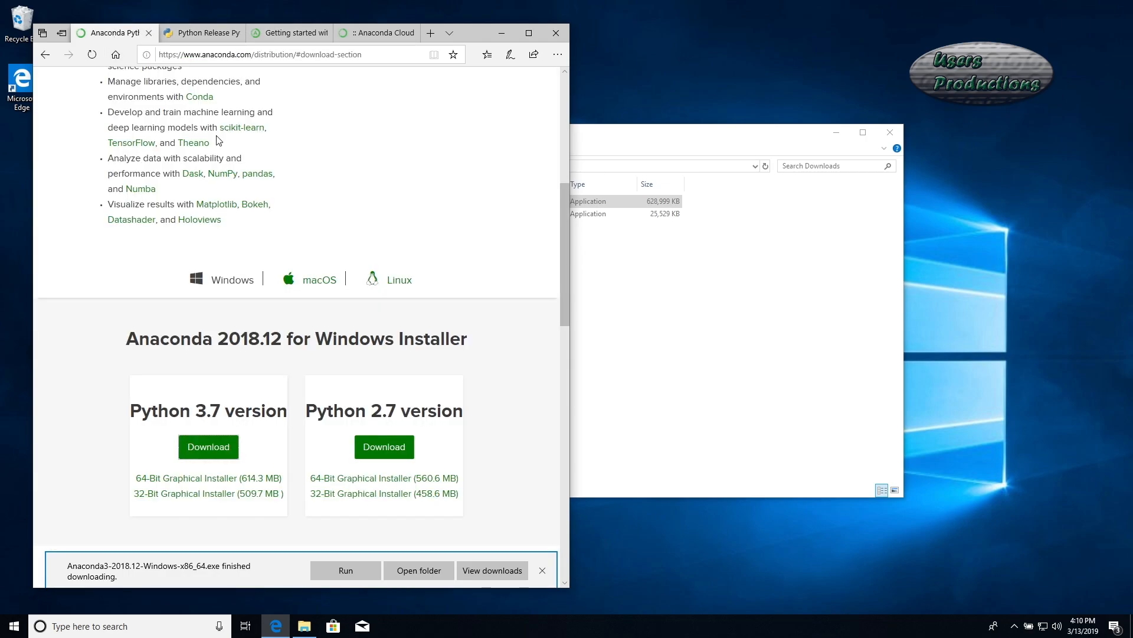
# Step: Go back from the Anaconda Distribution page to the Jupyter installation page at jupyter.org/install
pyautogui.scroll(6, 246, 172)
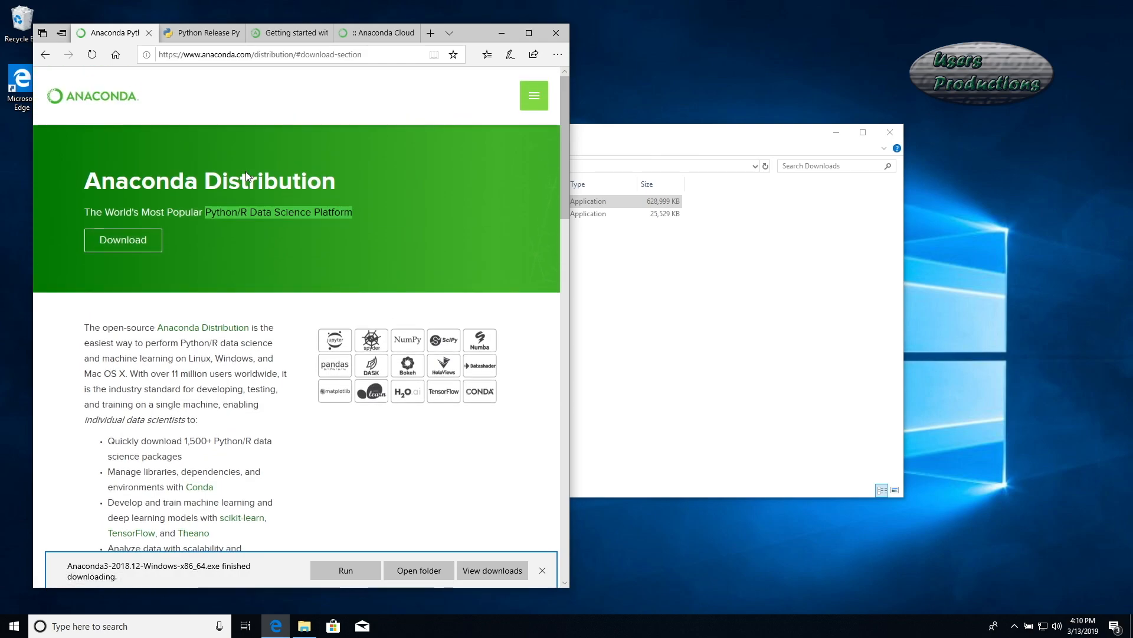
pyautogui.scroll(-10, 247, 171)
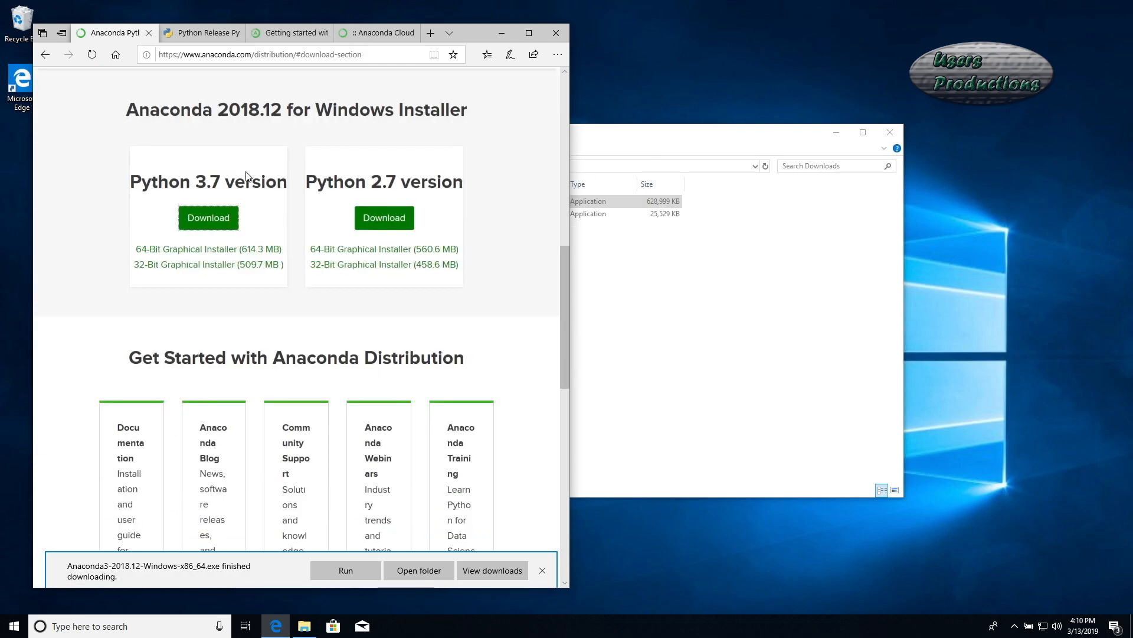
pyautogui.scroll(4, 247, 176)
pyautogui.click(45, 54)
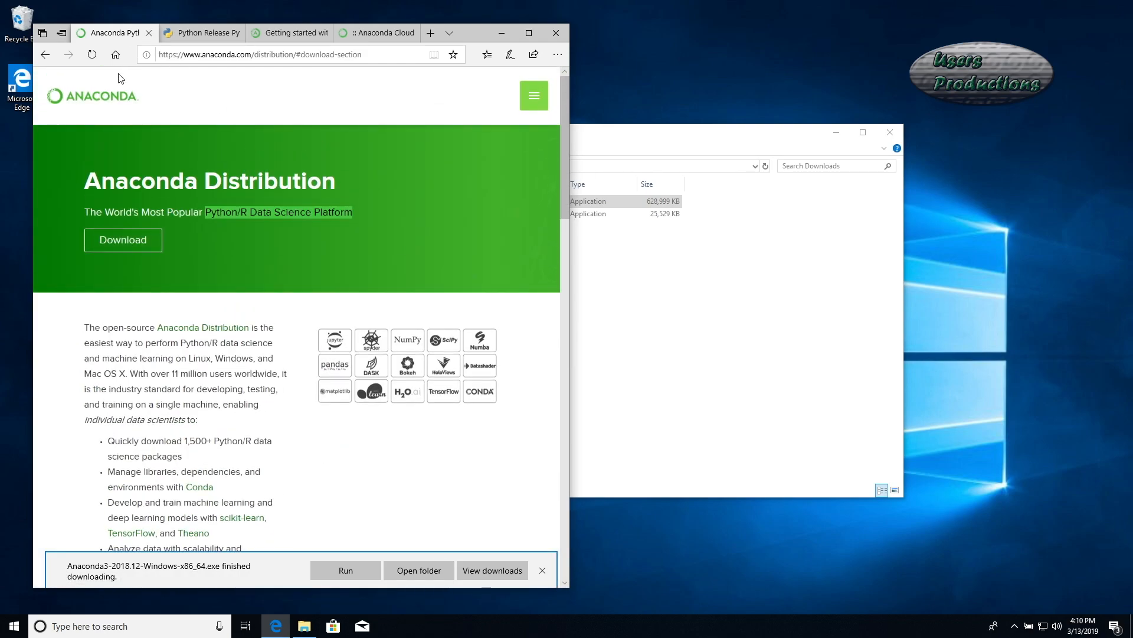
pyautogui.click(52, 55)
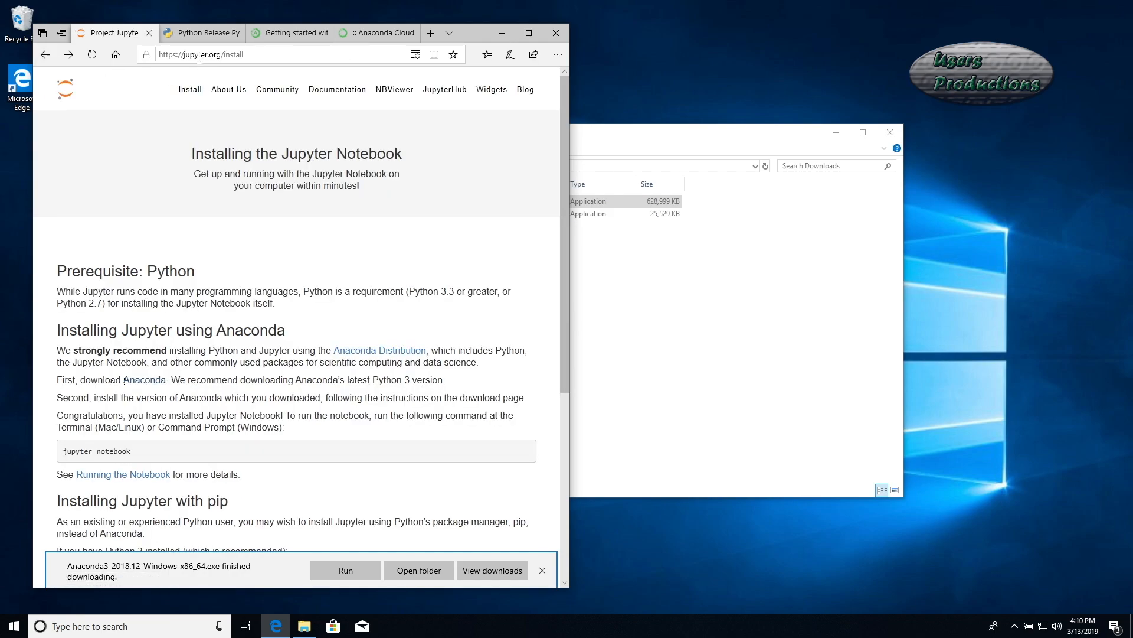
pyautogui.click(180, 54)
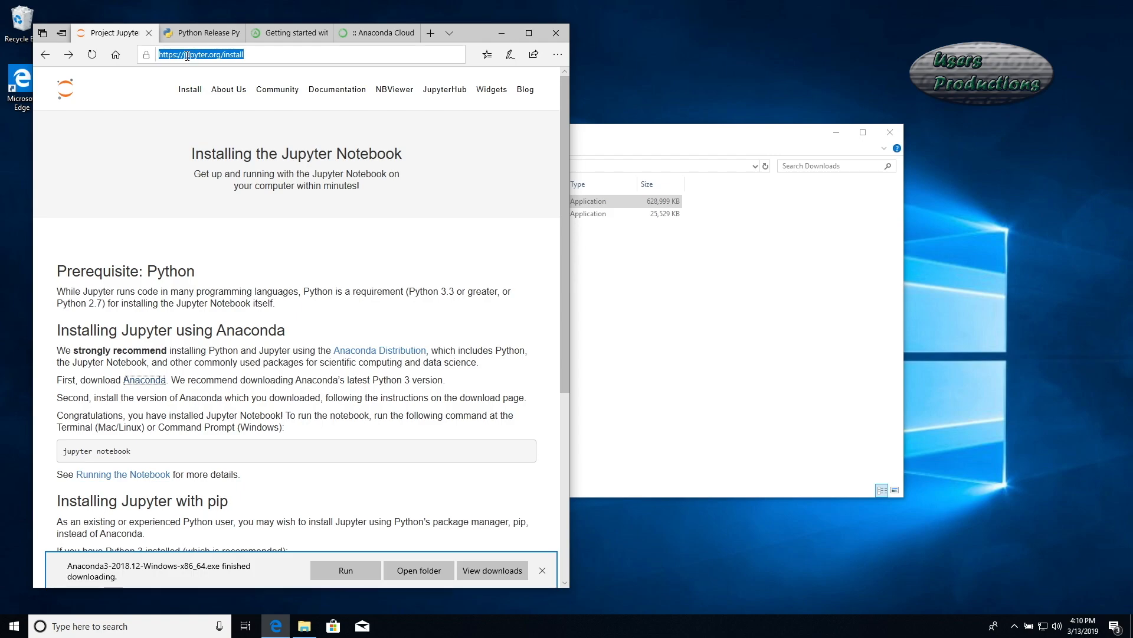
pyautogui.click(186, 55)
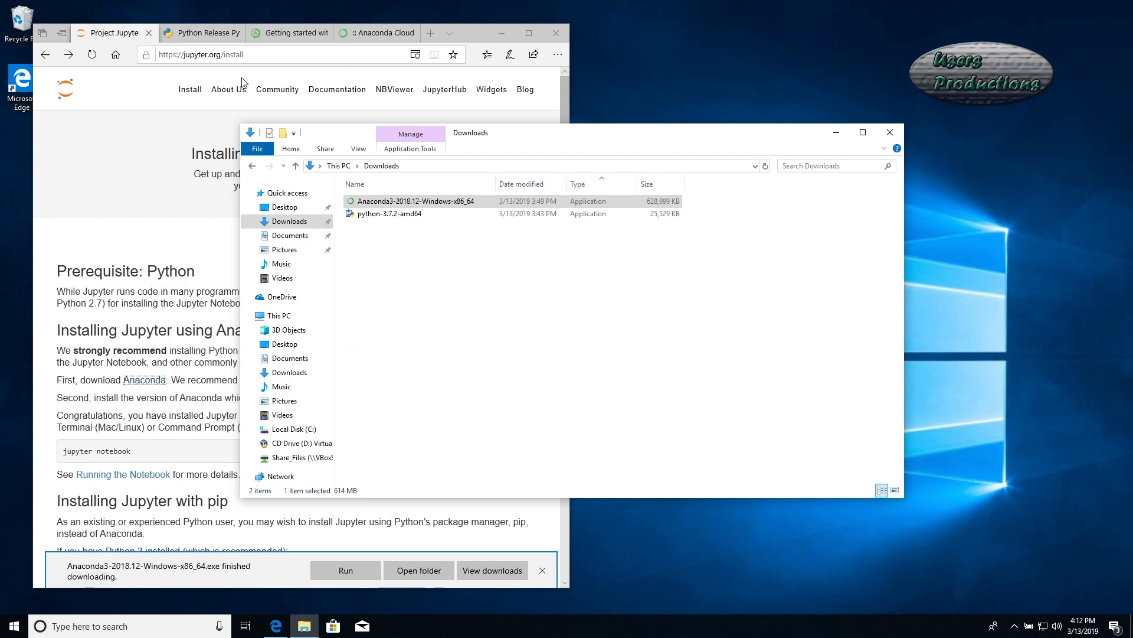
# Step: Find the command for running the notebook under Installing Jupyter using Anaconda and select the text "jupyter notebook"
pyautogui.click(292, 54)
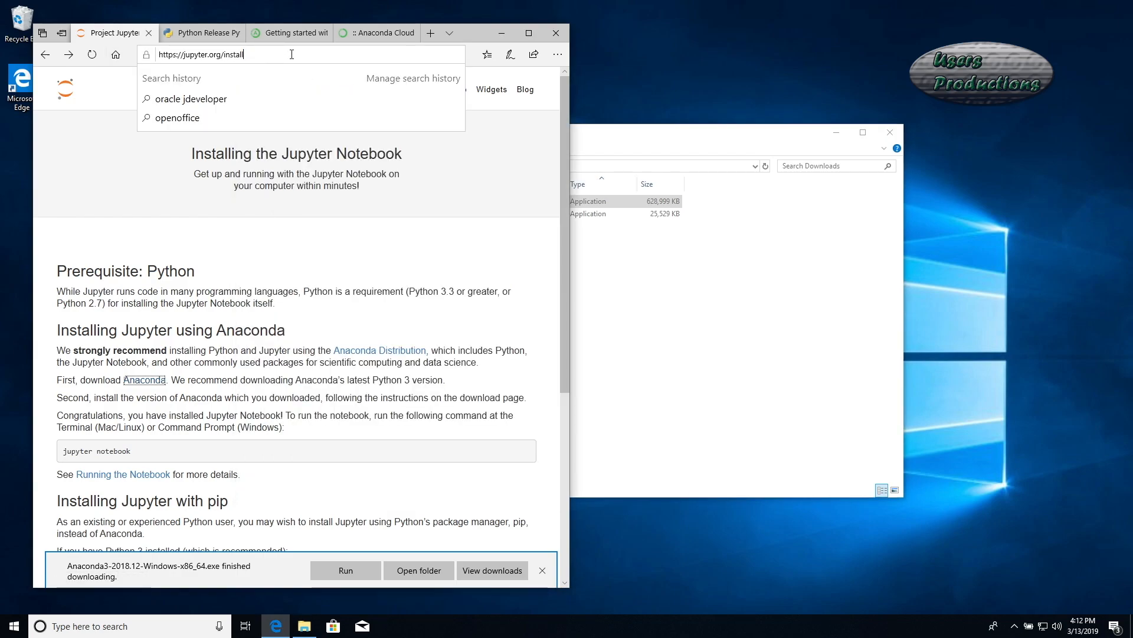
pyautogui.click(207, 33)
pyautogui.click(137, 36)
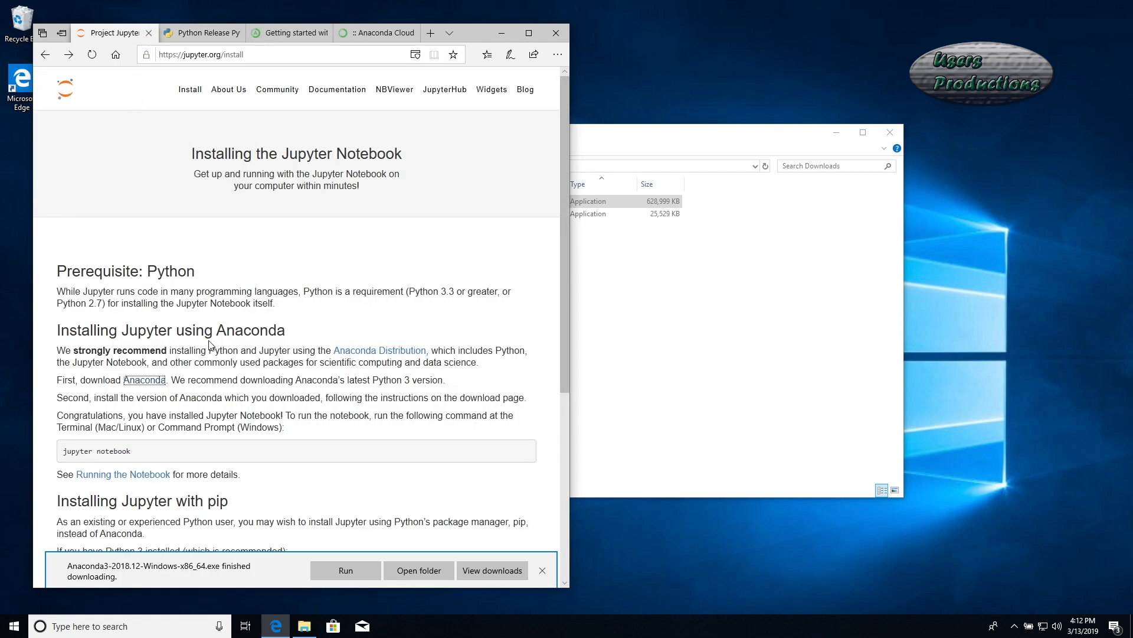
pyautogui.scroll(-3, 210, 345)
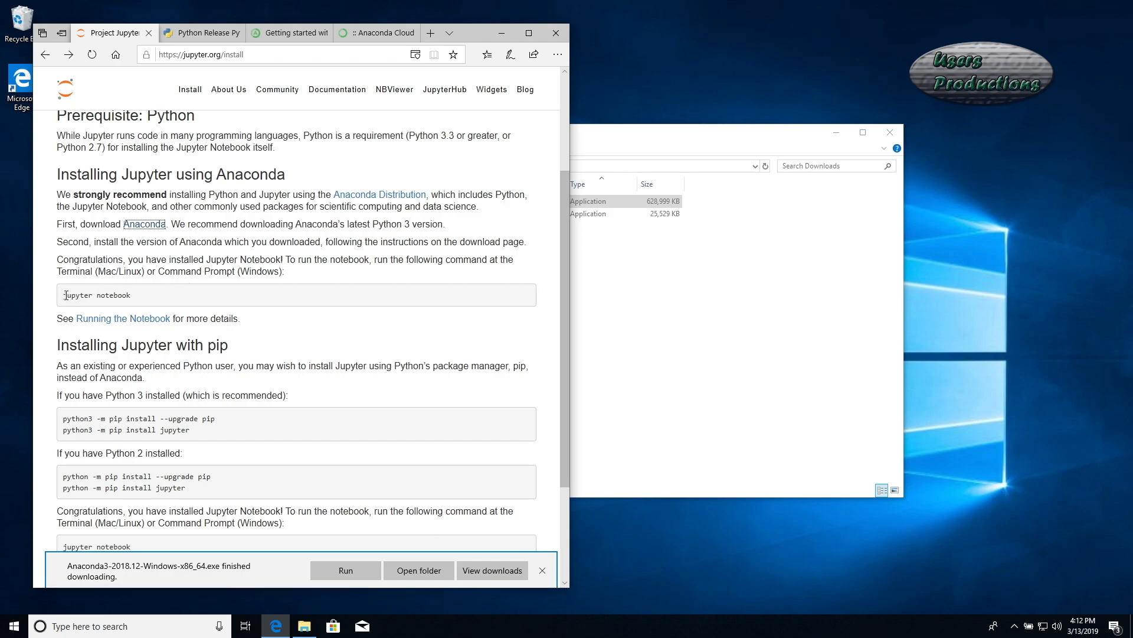
pyautogui.moveTo(63, 295); pyautogui.dragTo(133, 299)
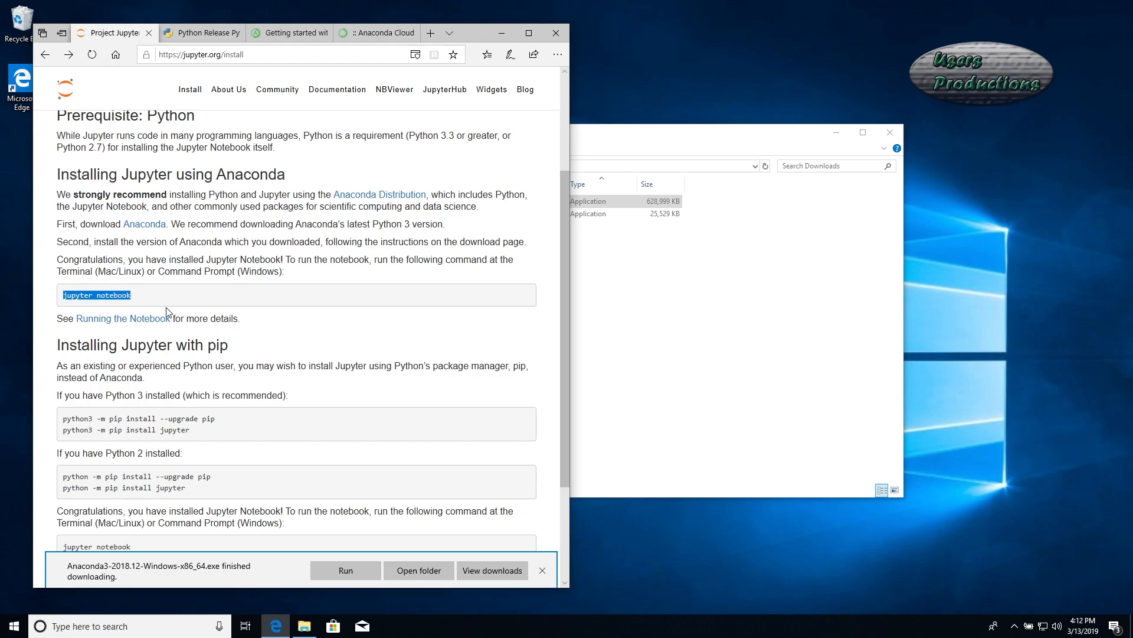
# Step: Find cmd through the Windows search, run it as administrator and allow it to make changes to the device
pyautogui.click(166, 630)
pyautogui.write('cmd')
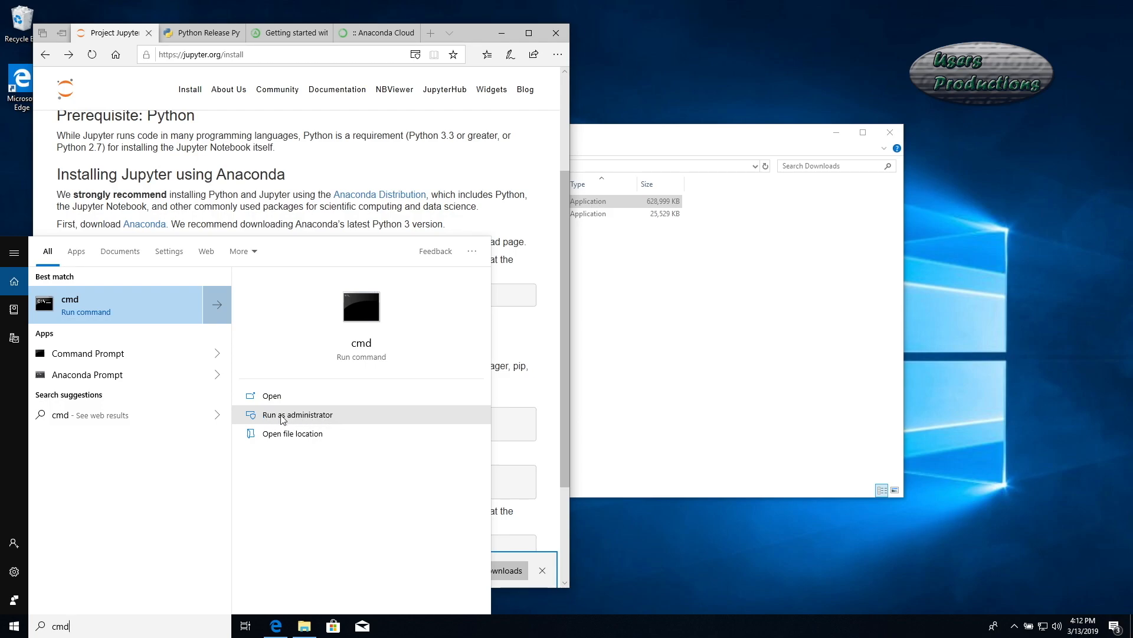
pyautogui.click(295, 419)
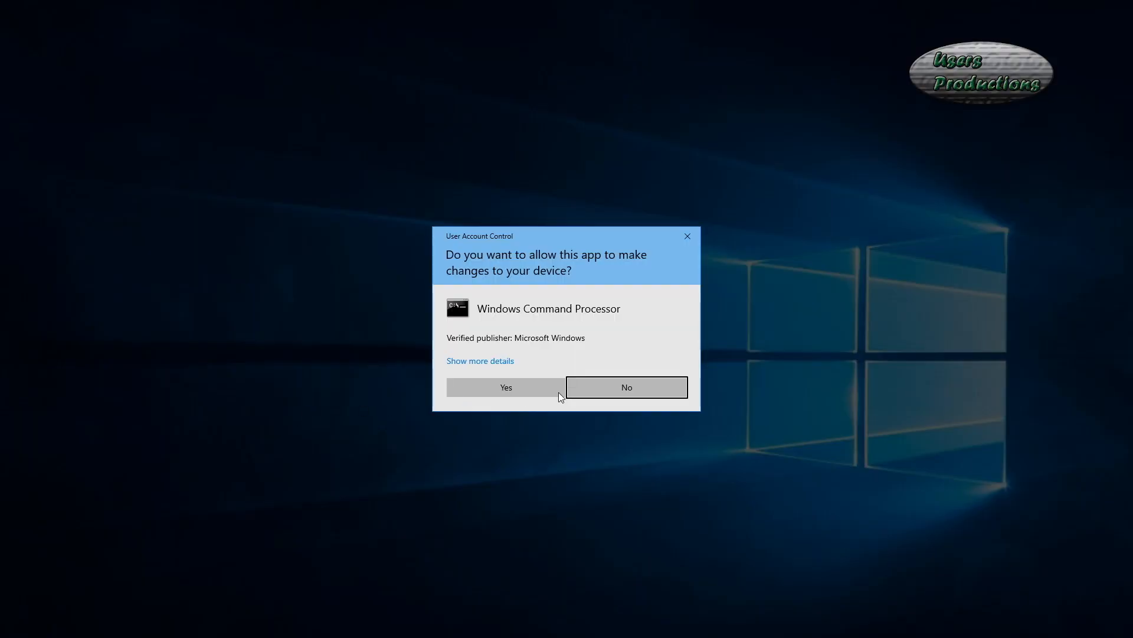
pyautogui.click(503, 388)
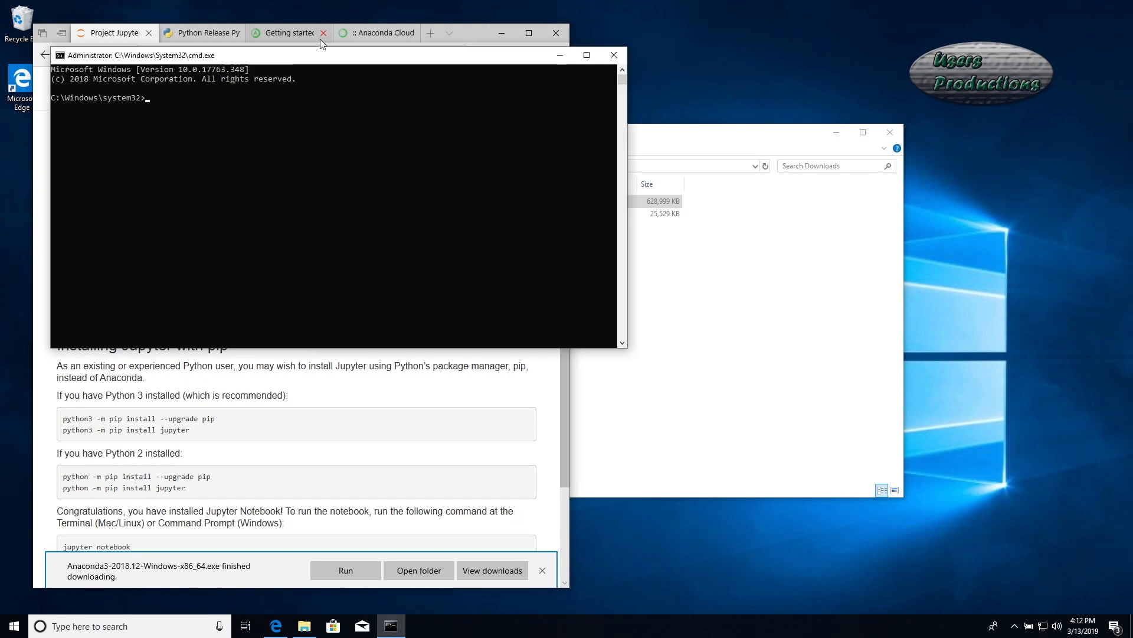
# Step: Launch the notebook server from the command prompt with "jupyter notebook" and widen the browser window showing the Jupyter home page
pyautogui.moveTo(320, 55); pyautogui.dragTo(301, 309)
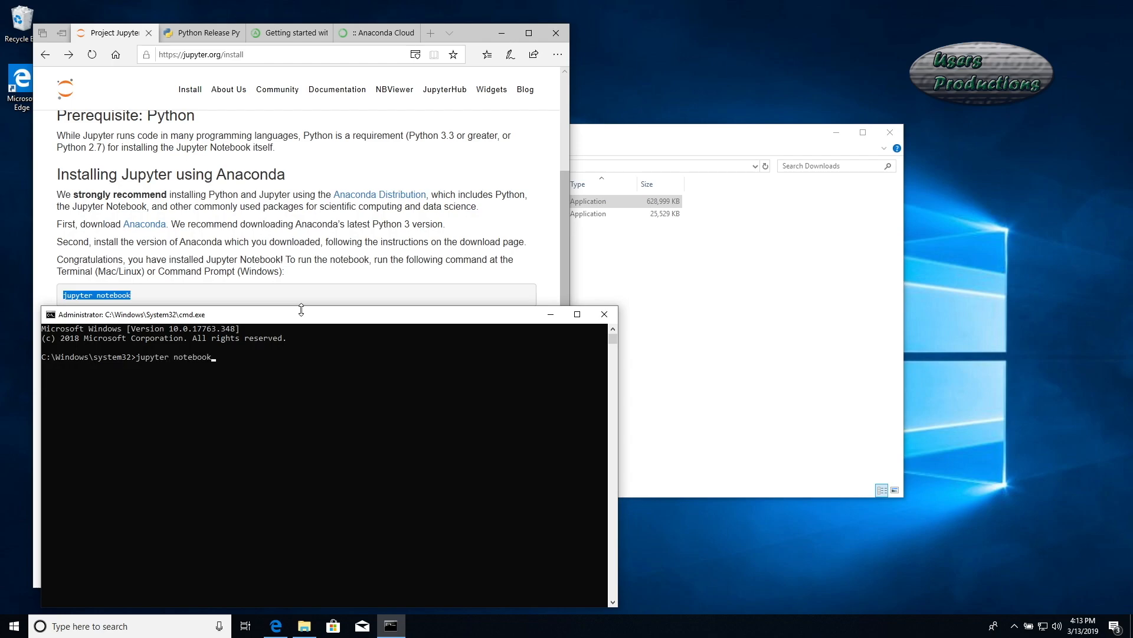
pyautogui.press('Return')
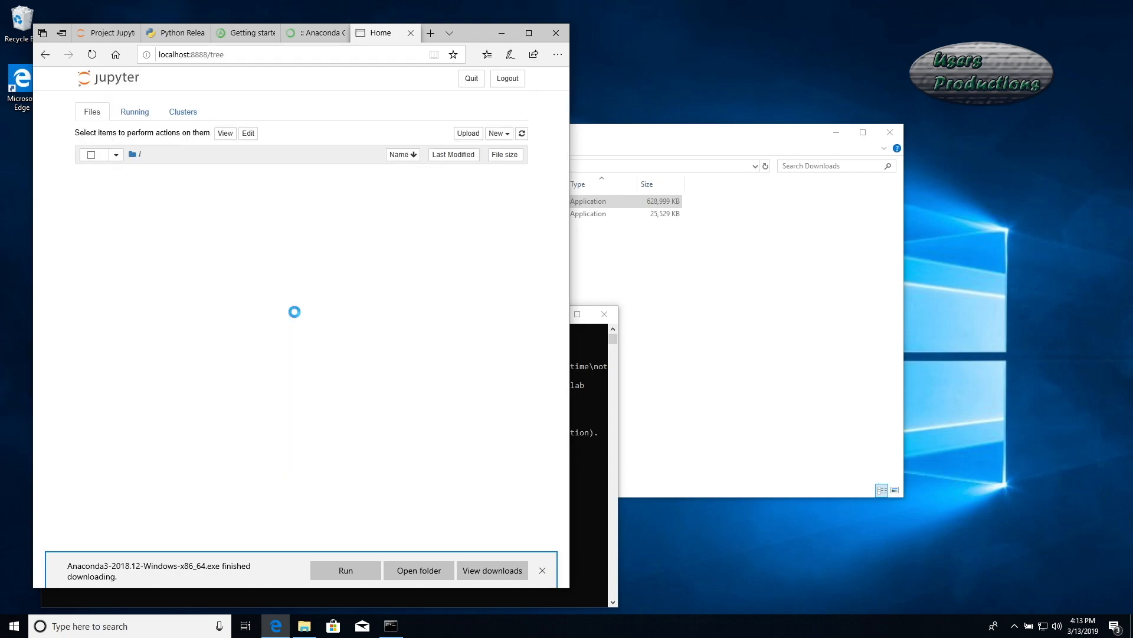
pyautogui.moveTo(569, 216); pyautogui.dragTo(840, 238)
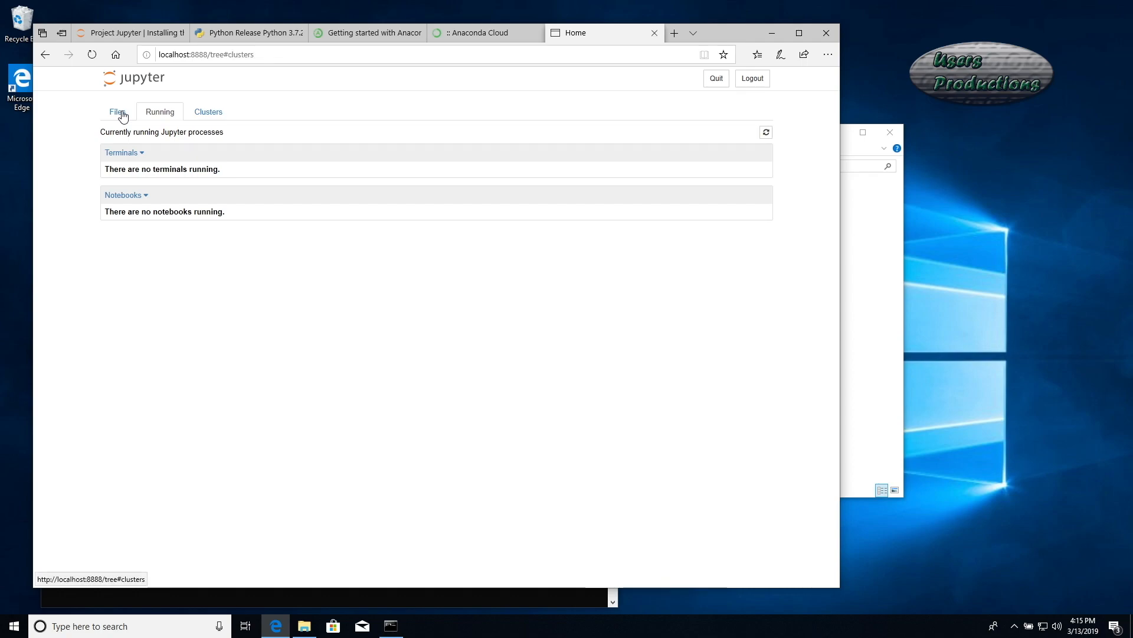
# Step: Look through the Files, Running and Clusters views of the Jupyter home page and return to Files
pyautogui.click(121, 114)
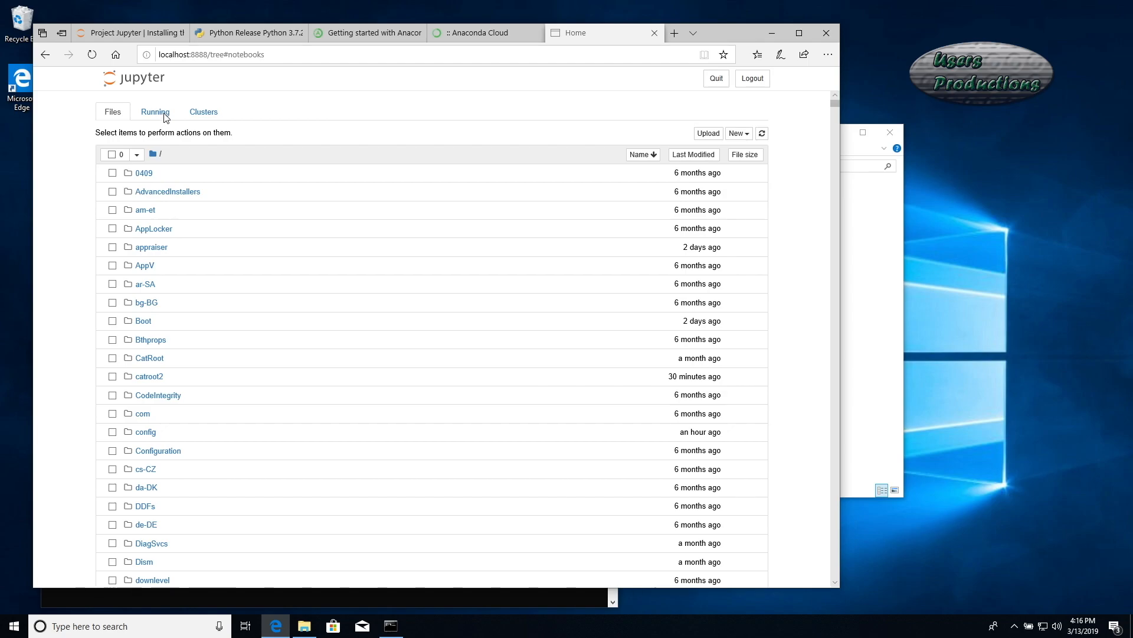
pyautogui.click(169, 112)
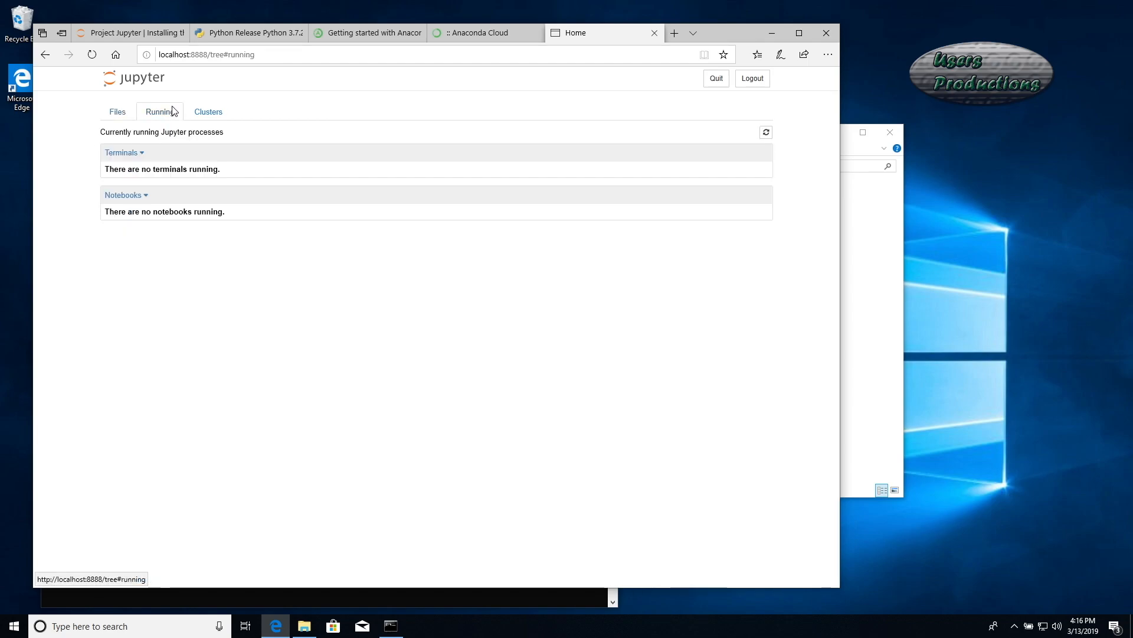
pyautogui.click(206, 116)
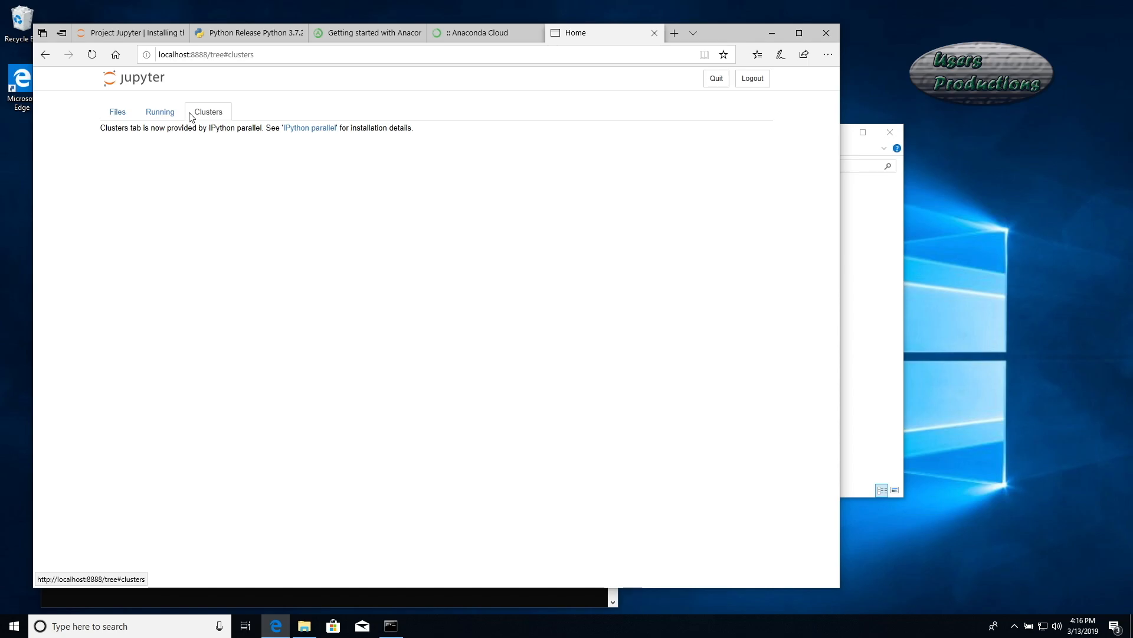
pyautogui.click(116, 112)
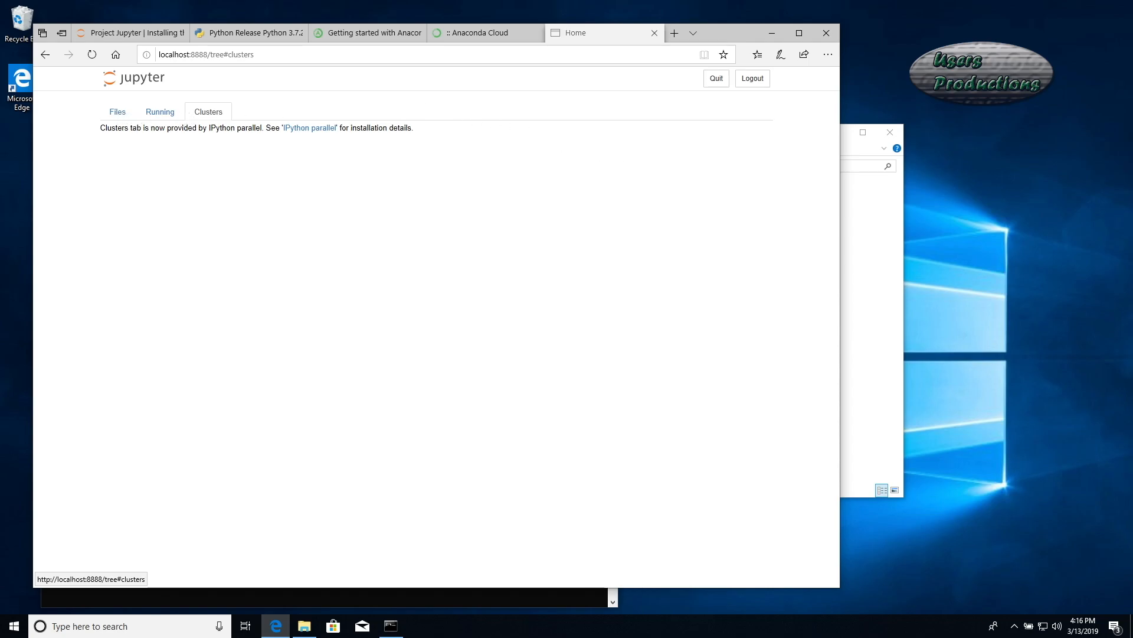